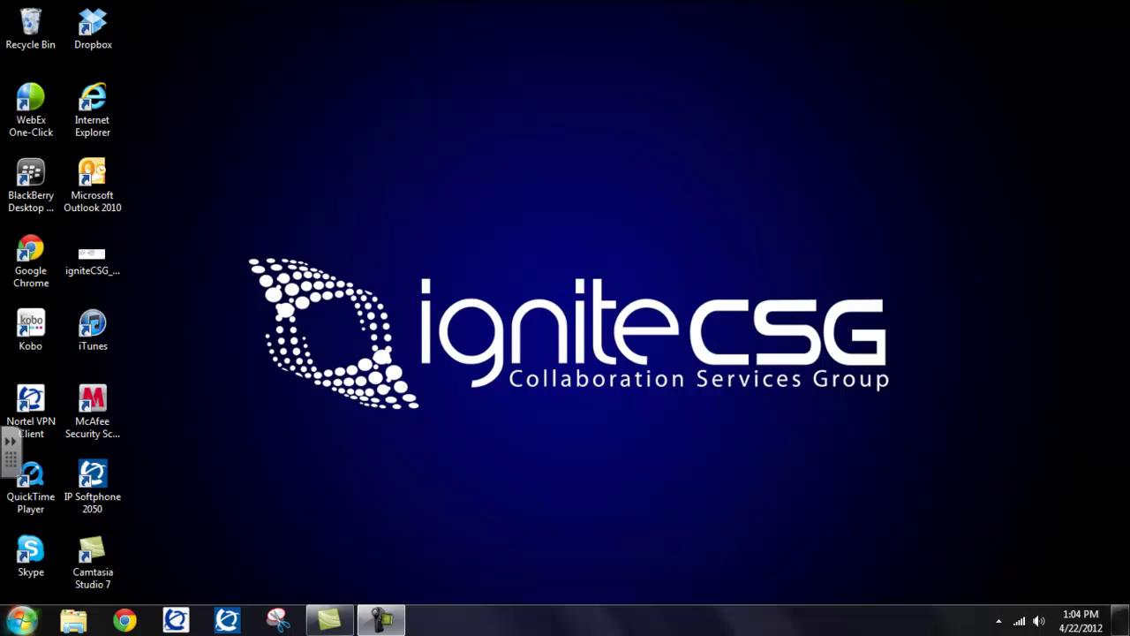
Find and launch Cisco Jabber Video for TelePresence by searching the computer's programs for "jabber".
click(12, 628)
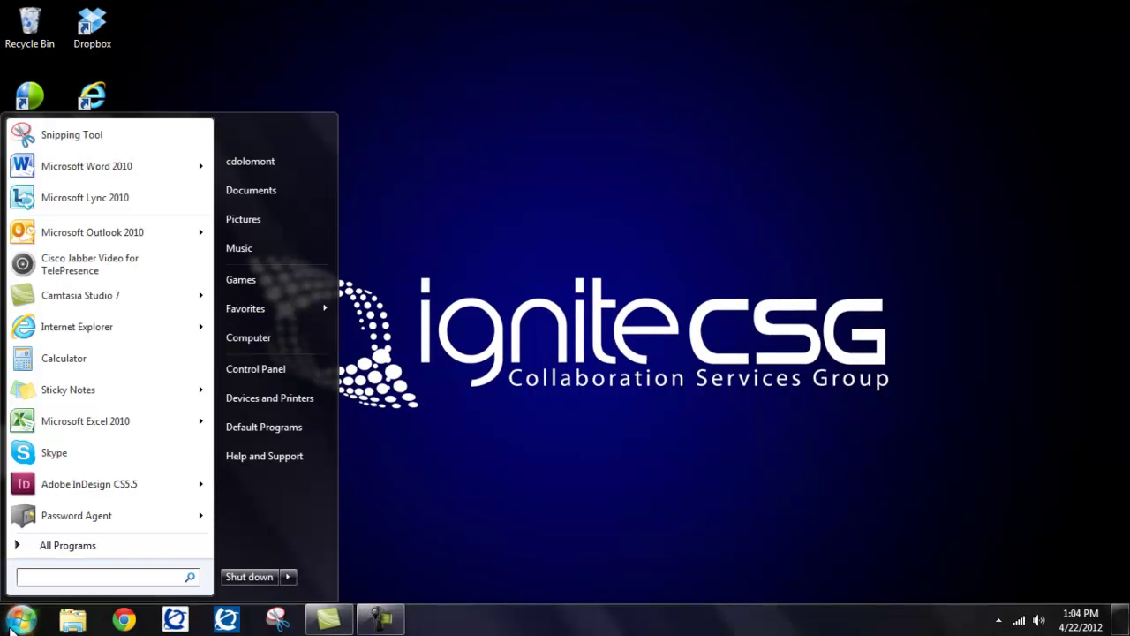
text(ja)
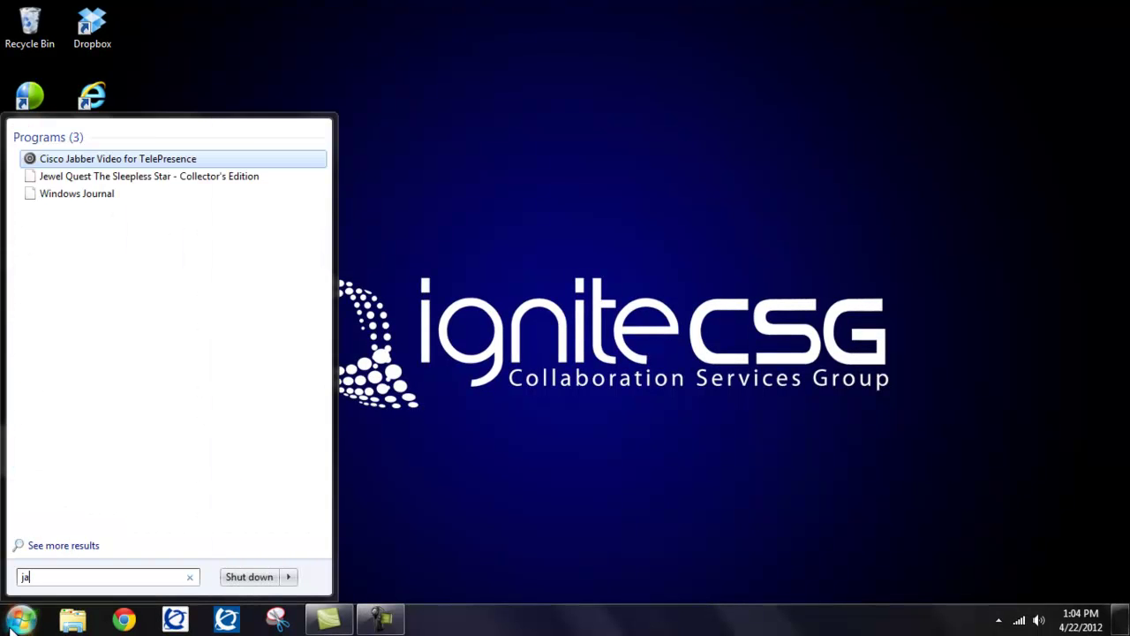
text(bber)
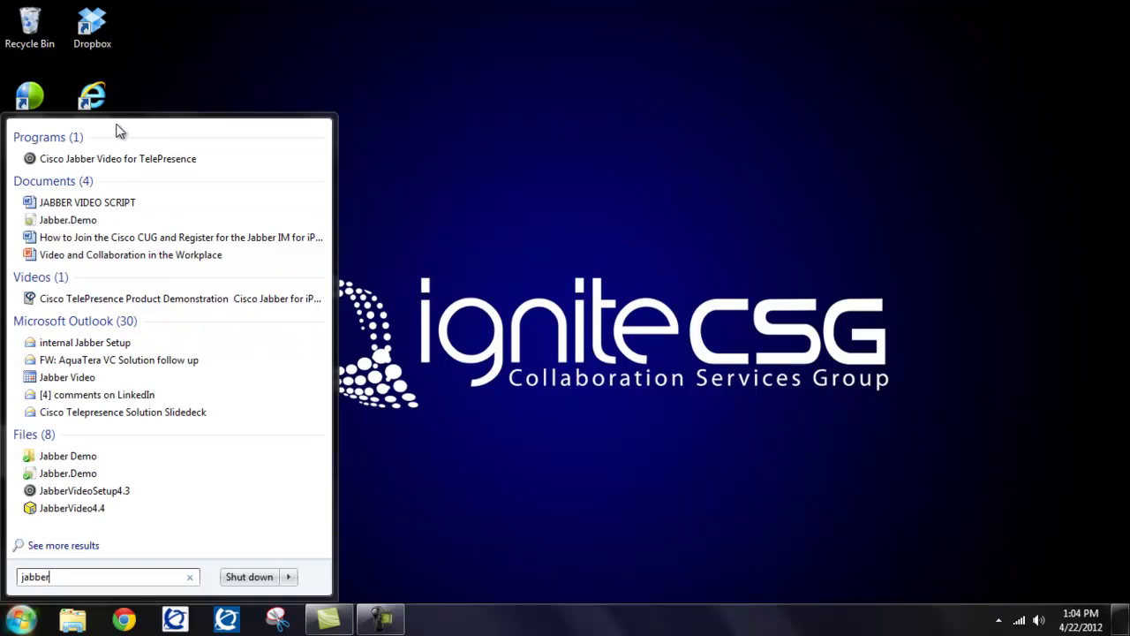
click(124, 161)
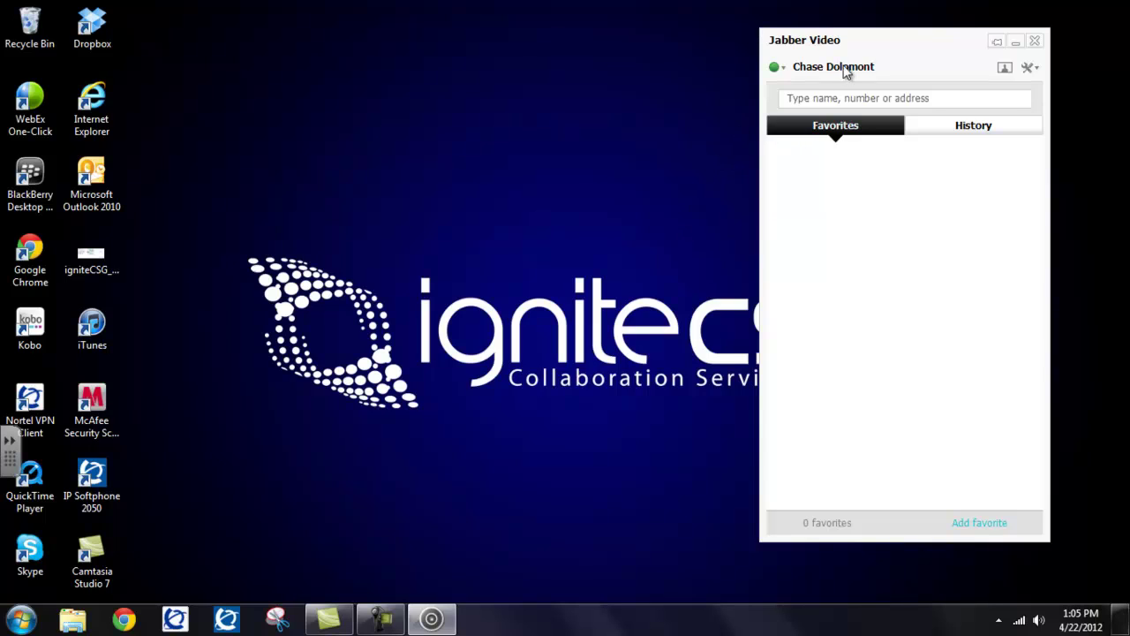
Change the account's availability status to Busy.
mouse_move(851, 66)
click(779, 70)
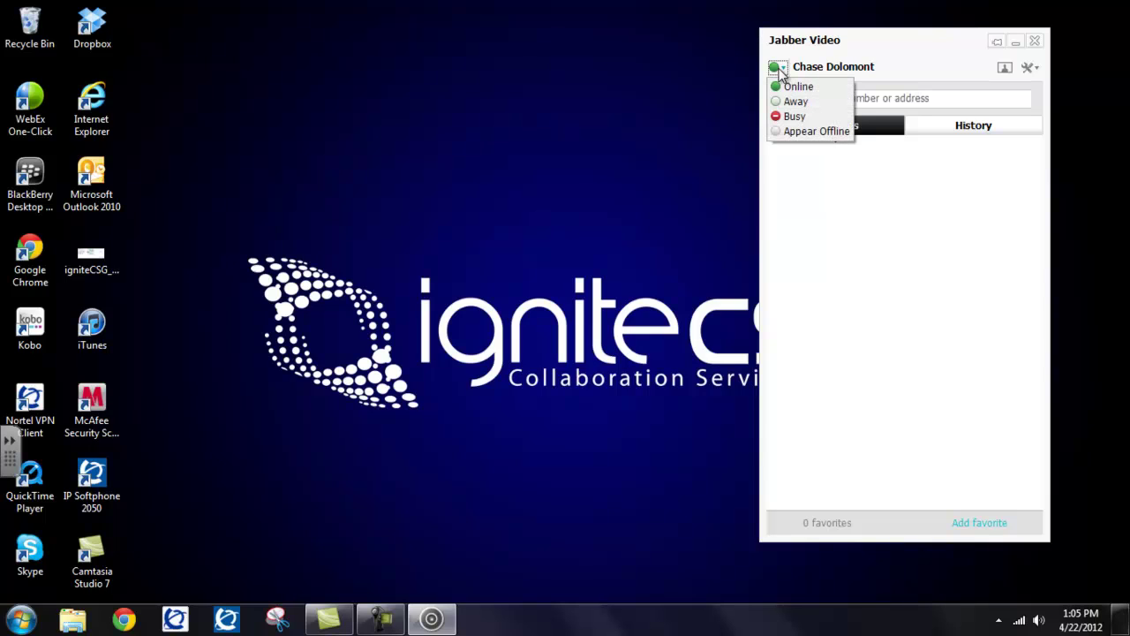
click(792, 117)
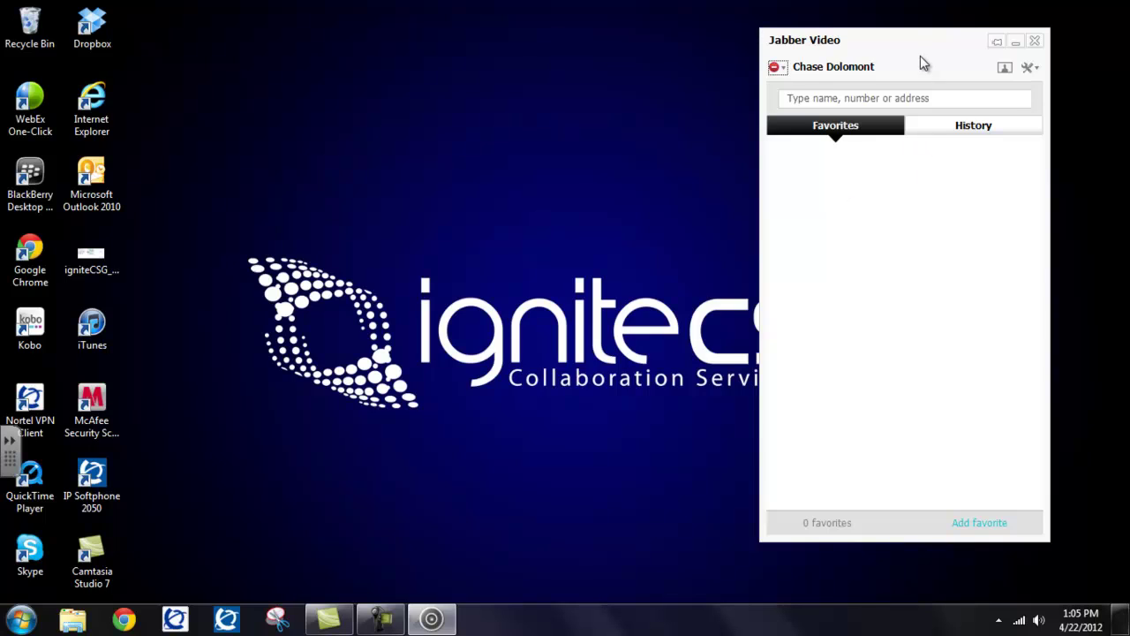
Pin the Jabber Video main window, then minimize it and restore it to the desktop.
click(996, 44)
click(435, 621)
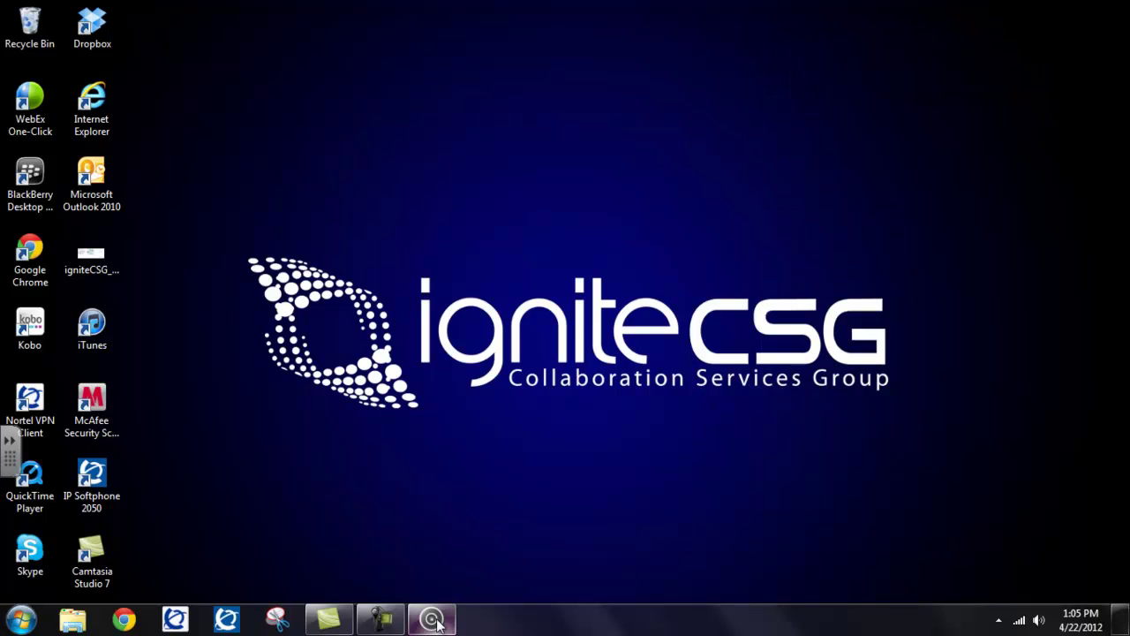
click(435, 622)
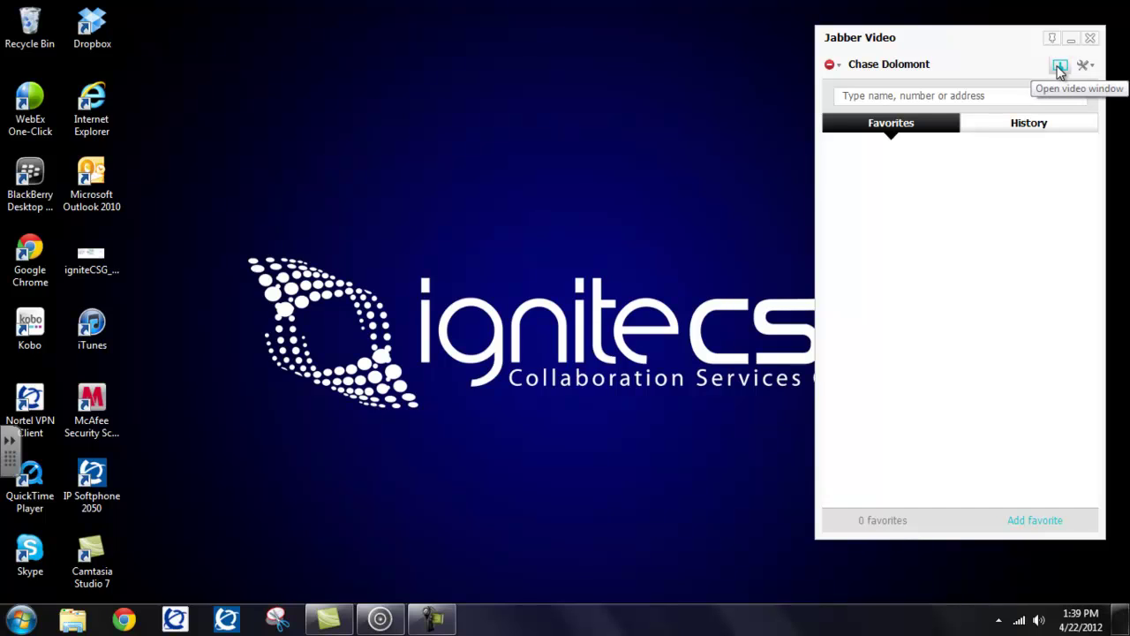
Check the camera's self-view in the video window, then close it and return to the main Jabber Video window.
click(1059, 66)
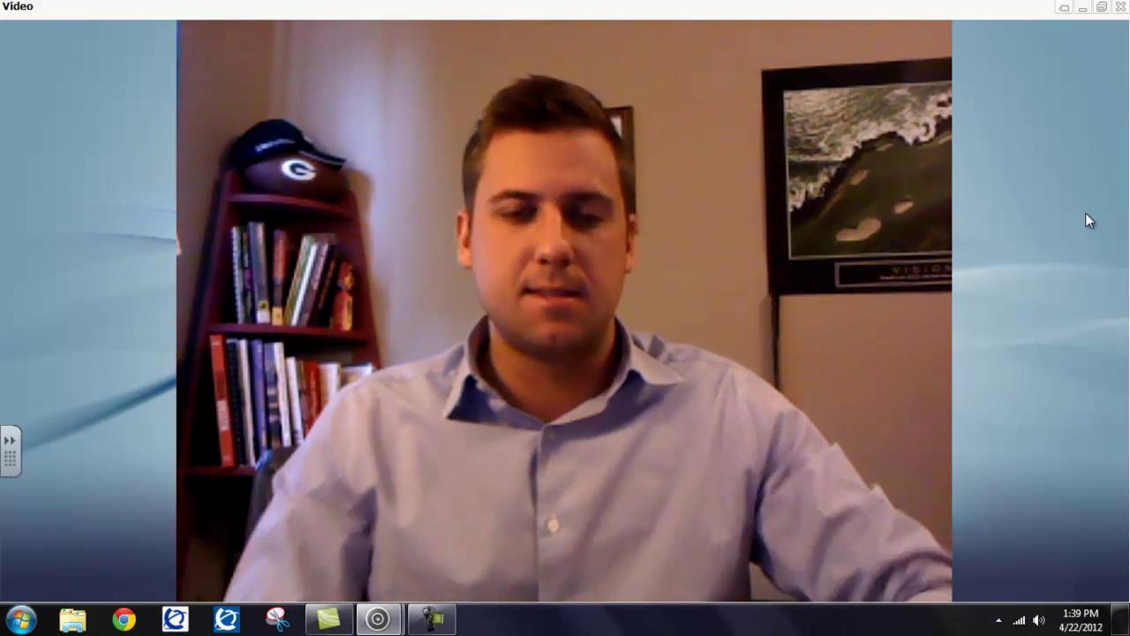
click(1121, 8)
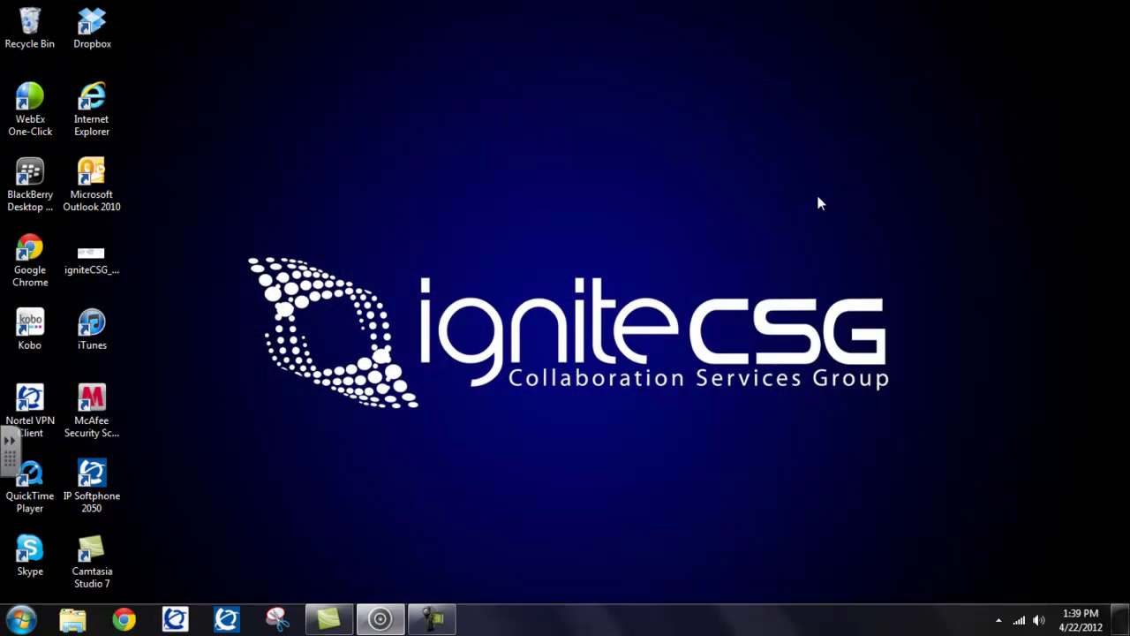
click(389, 618)
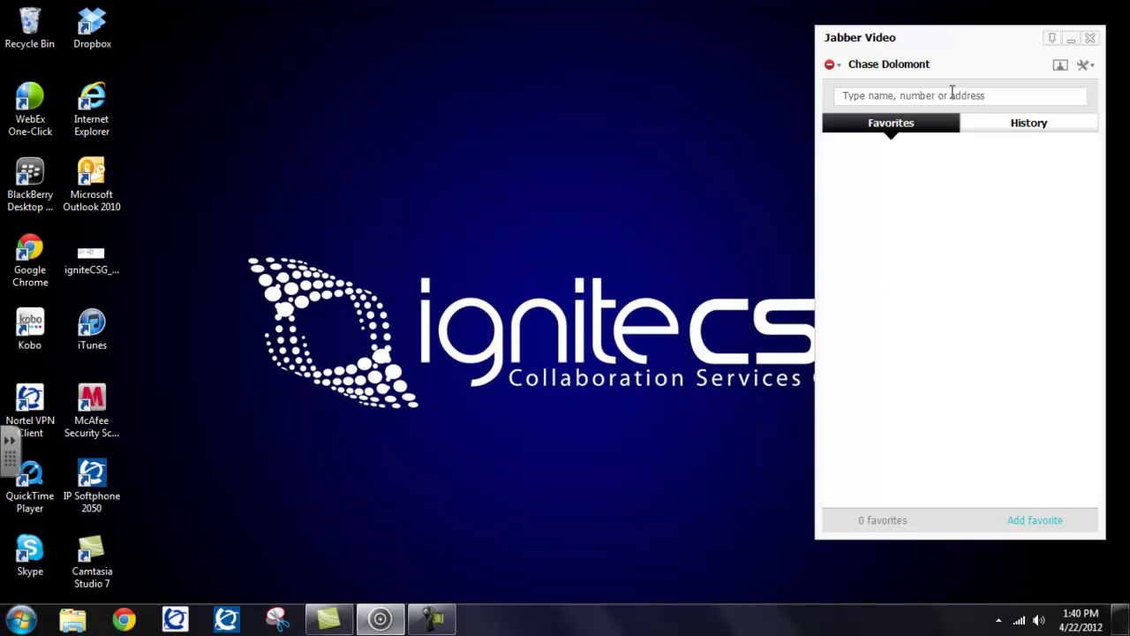
Search the phonebook with the first letters of a colleague's name, then clear the search.
click(1001, 96)
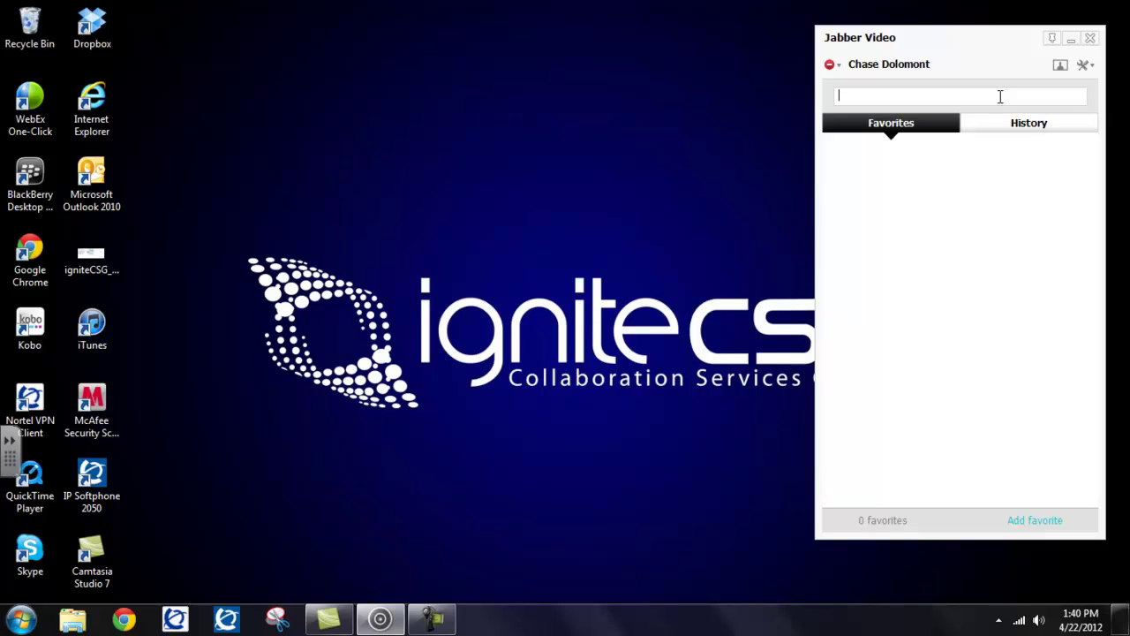
text(j)
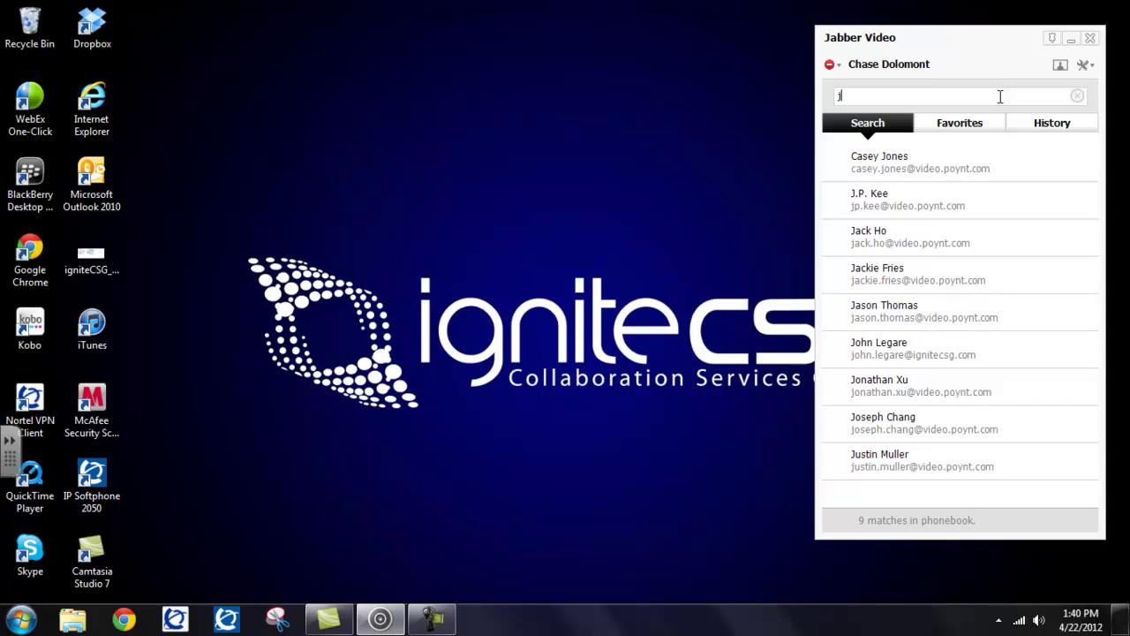
text(oh)
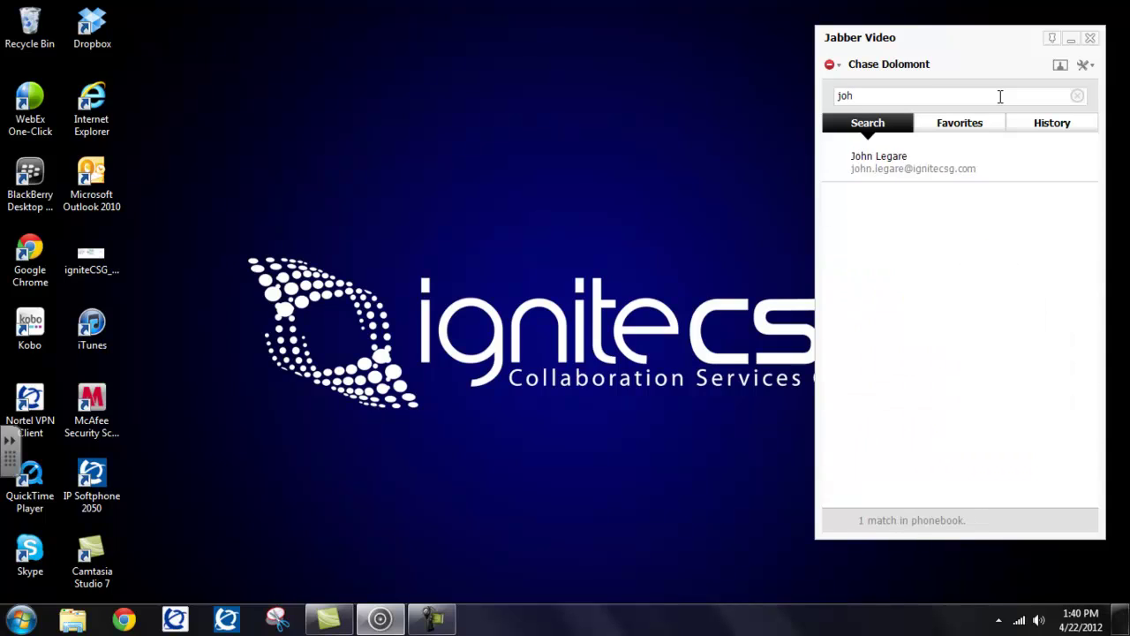
mouse_move(961, 177)
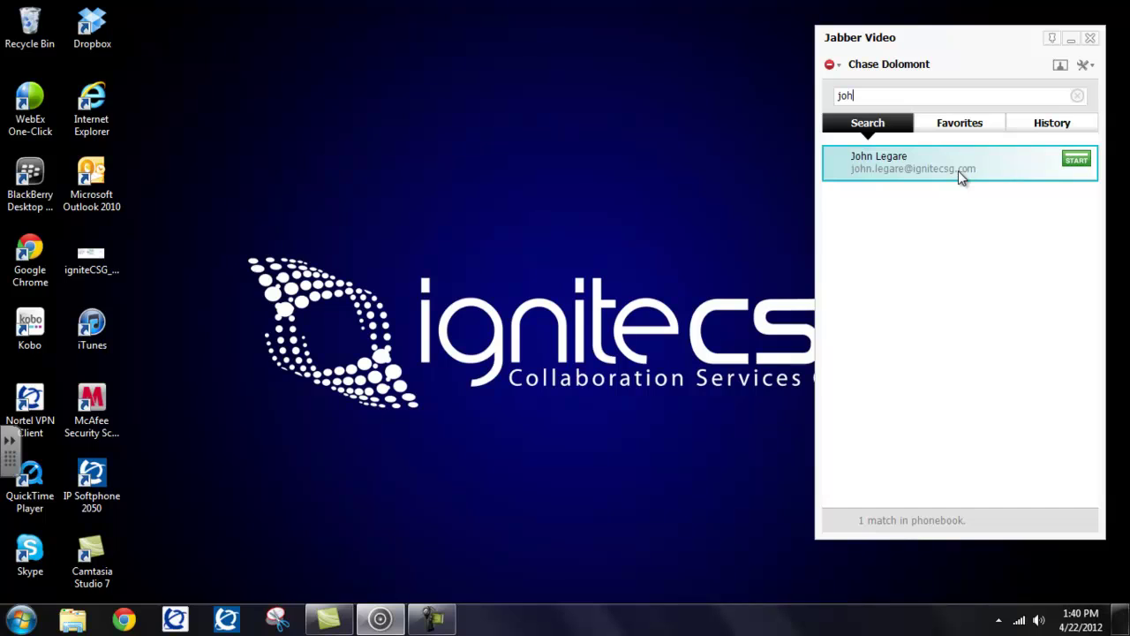
key(BackSpace)
key(BackSpace)
key(BackSpace)
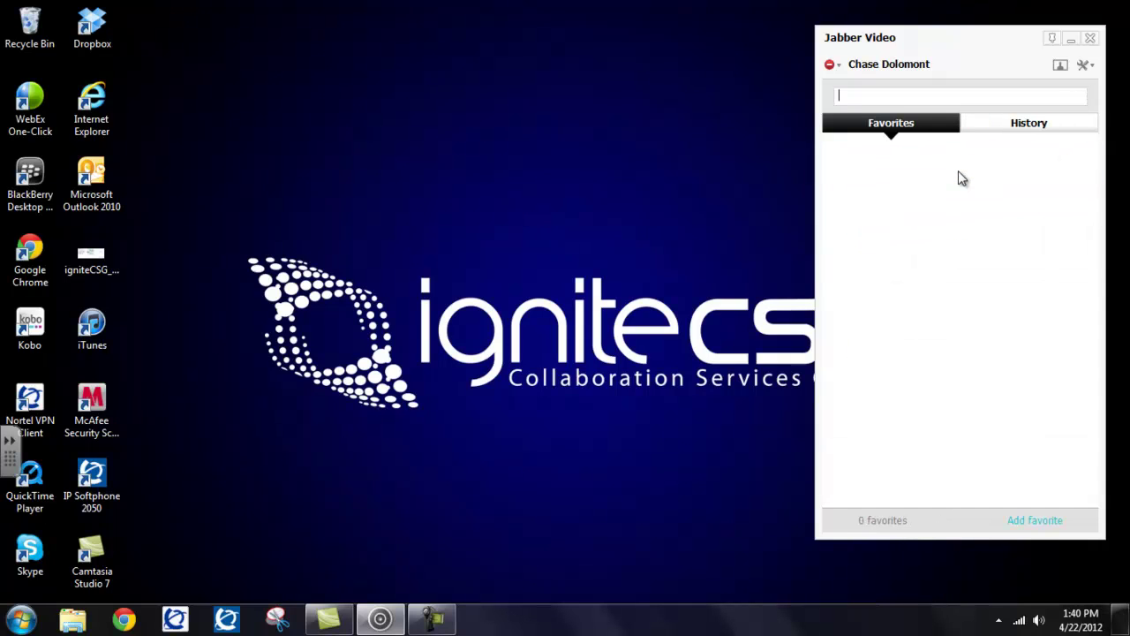
List every phonebook entry with the wildcard *, look through the contacts, and clear the search.
text(*)
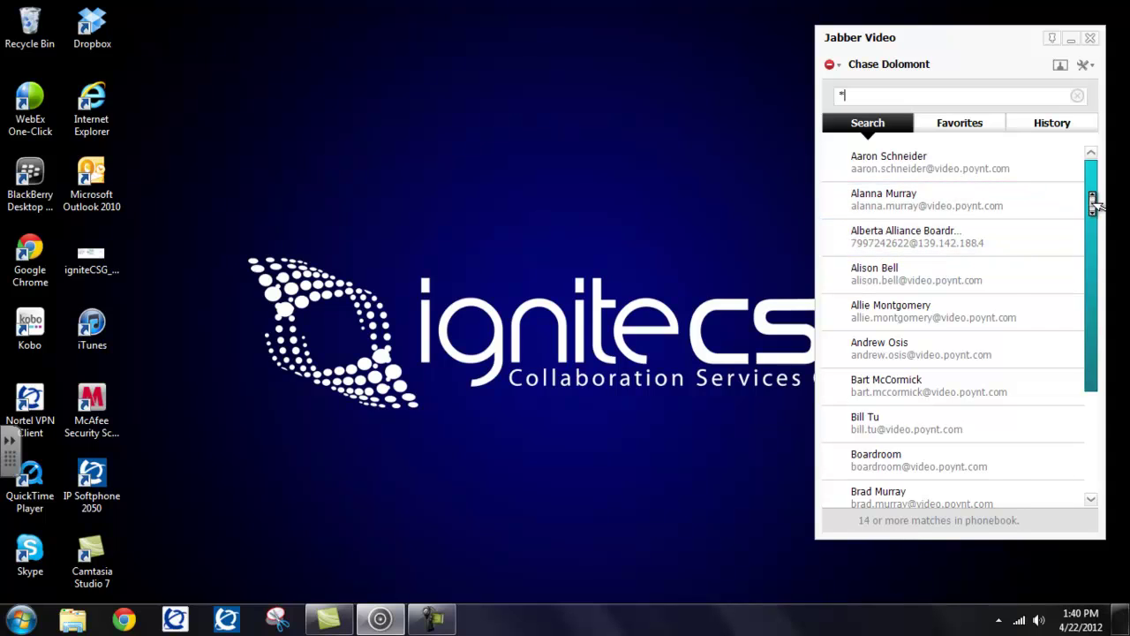
scroll(1092, 200, down, 3)
key(BackSpace)
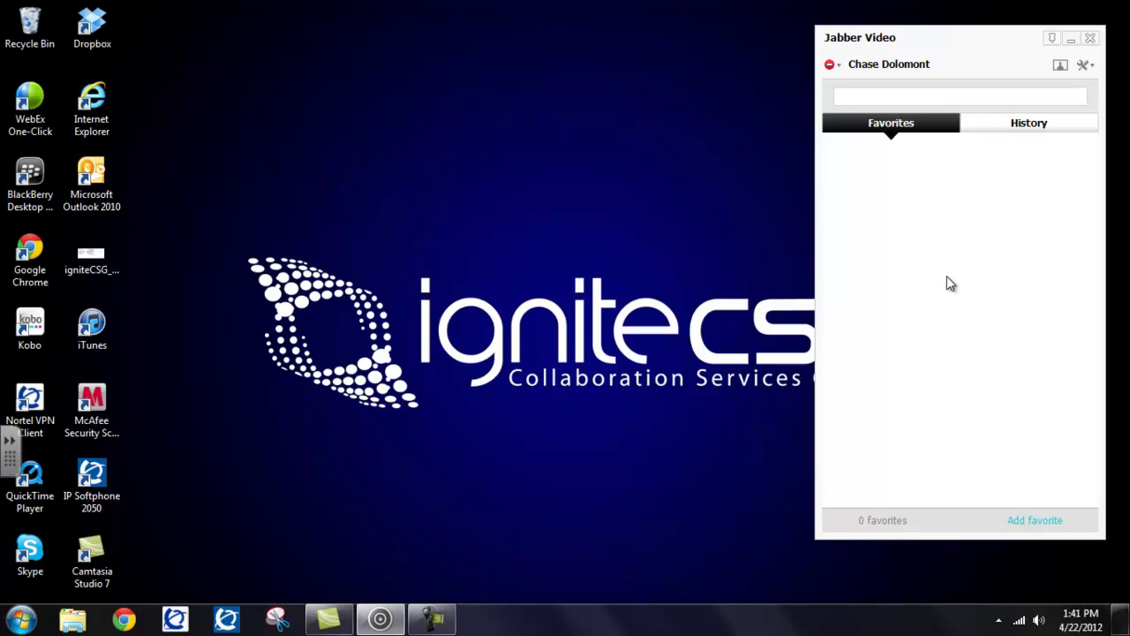
Search the phonebook for the account owner's first name, view the ignitecsg.com entry's availability, and clear the search.
text(chase)
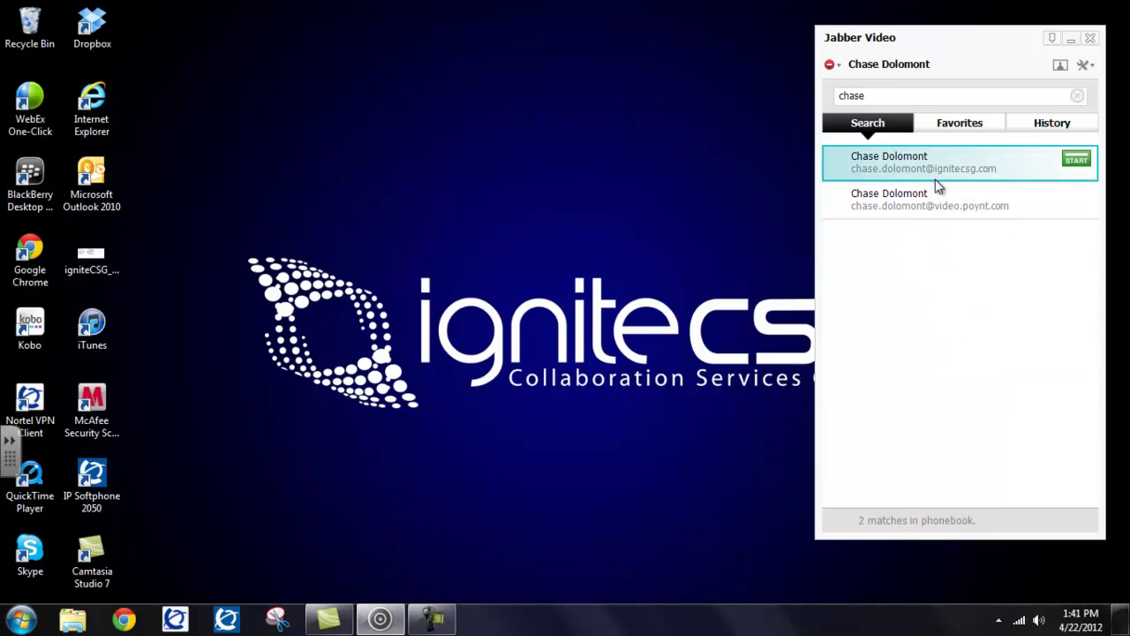
mouse_move(939, 214)
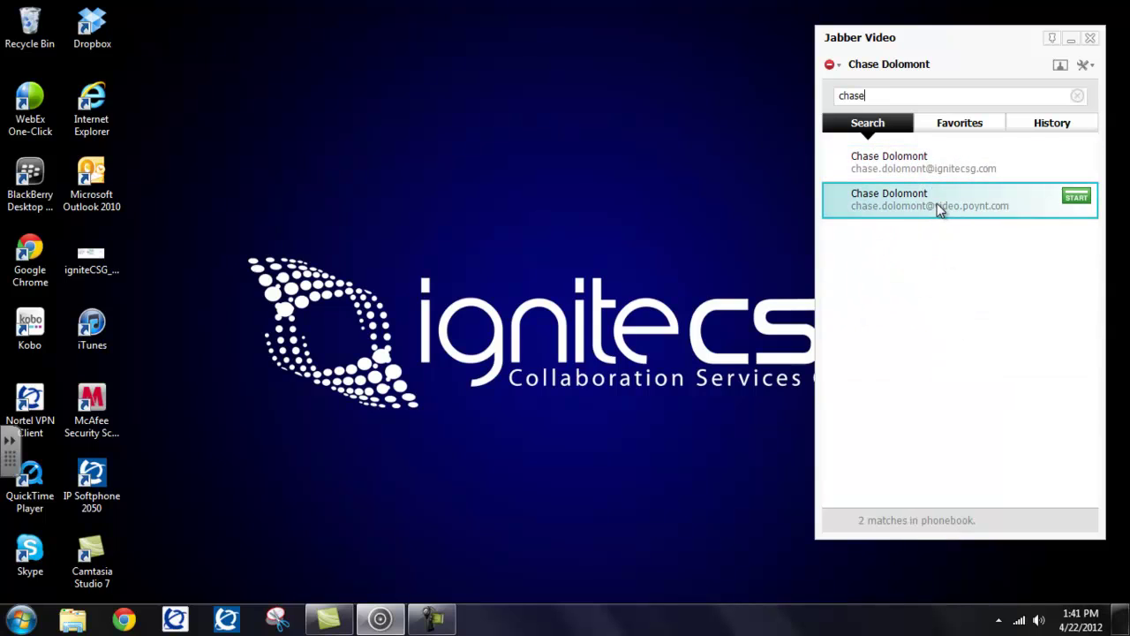
mouse_move(928, 158)
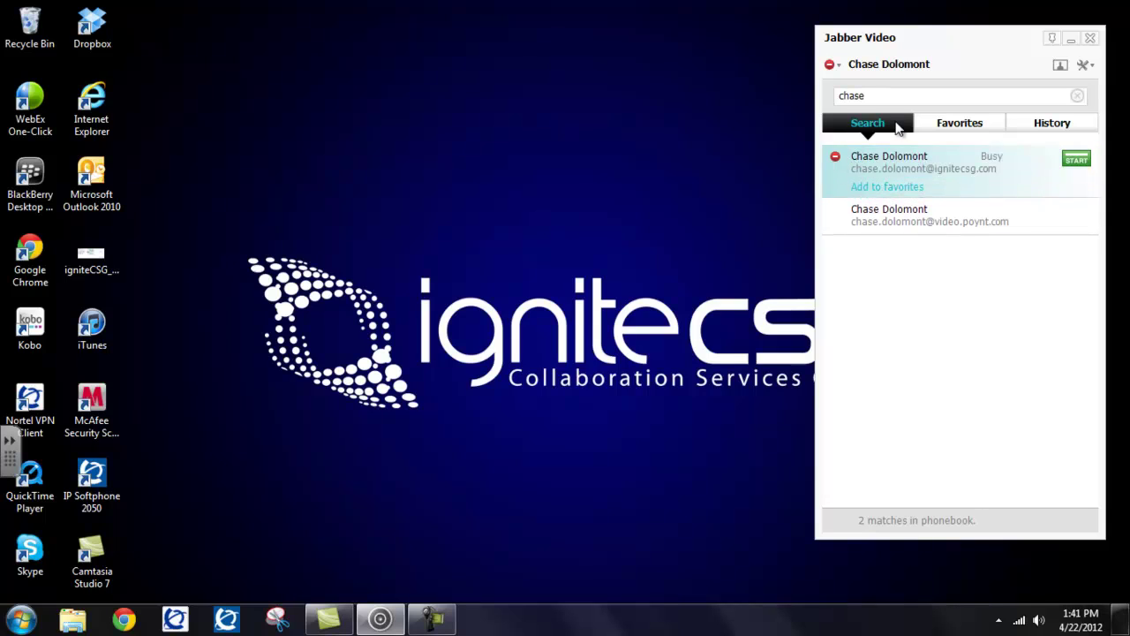
key(BackSpace)
key(BackSpace)
key(BackSpace)
key(BackSpace)
key(BackSpace)
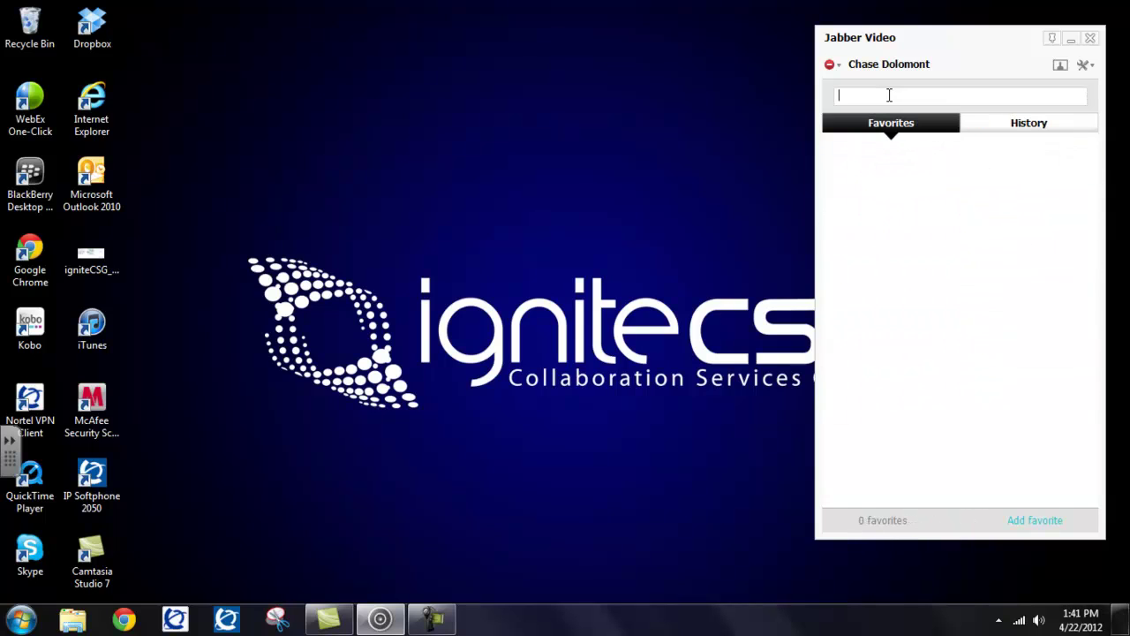
List the phonebook with the wildcard *, view the Boardroom entry's availability, and clear the search.
text(*)
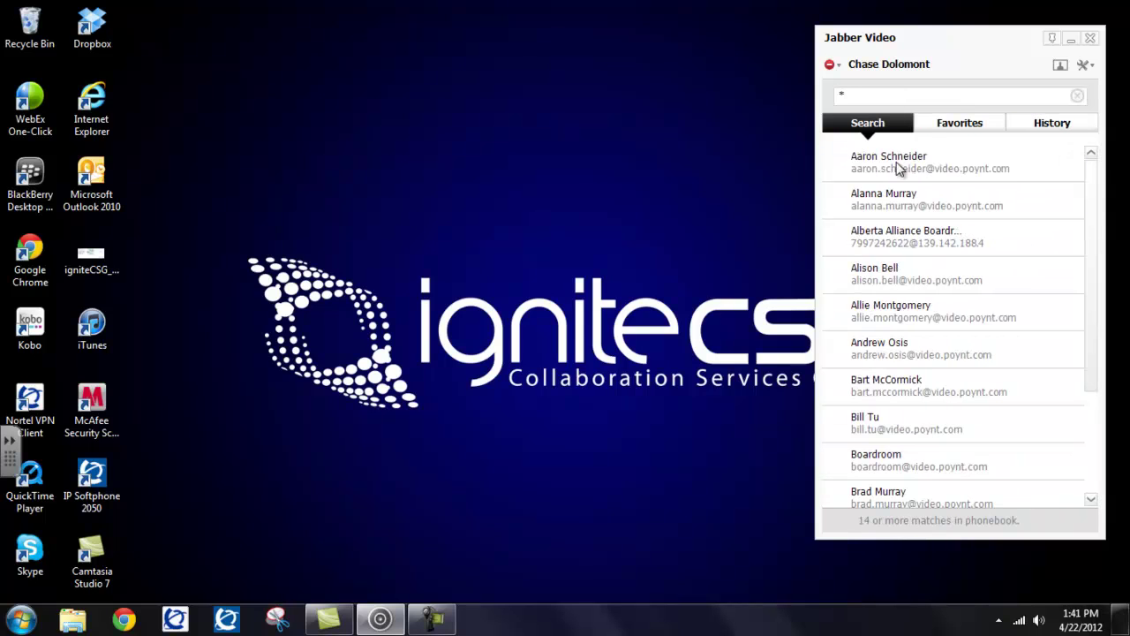
click(912, 458)
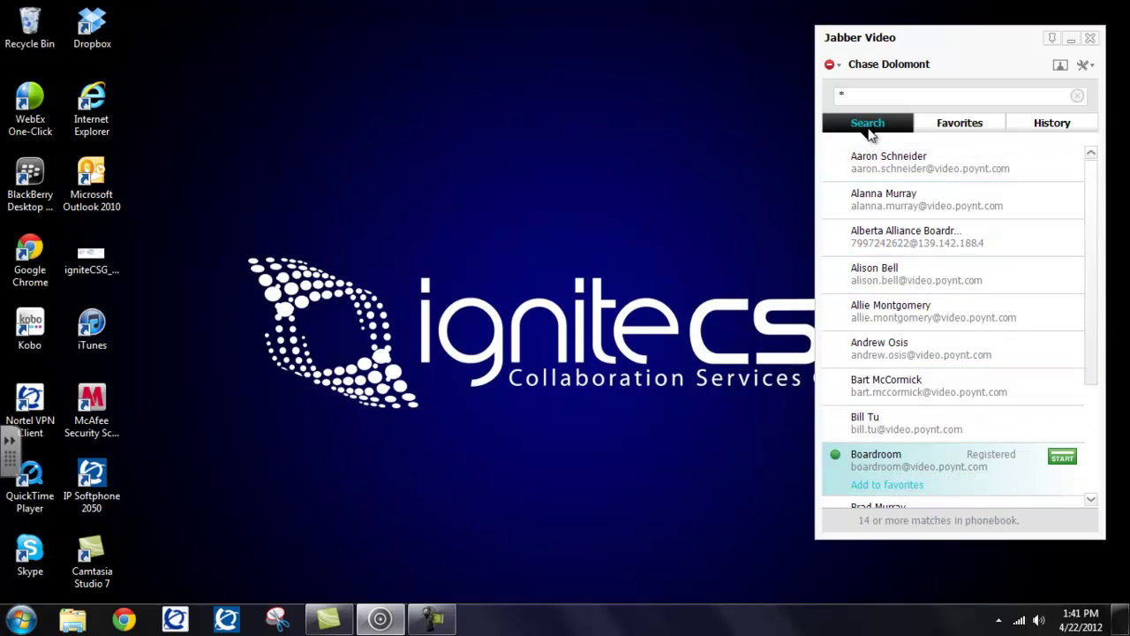
key(BackSpace)
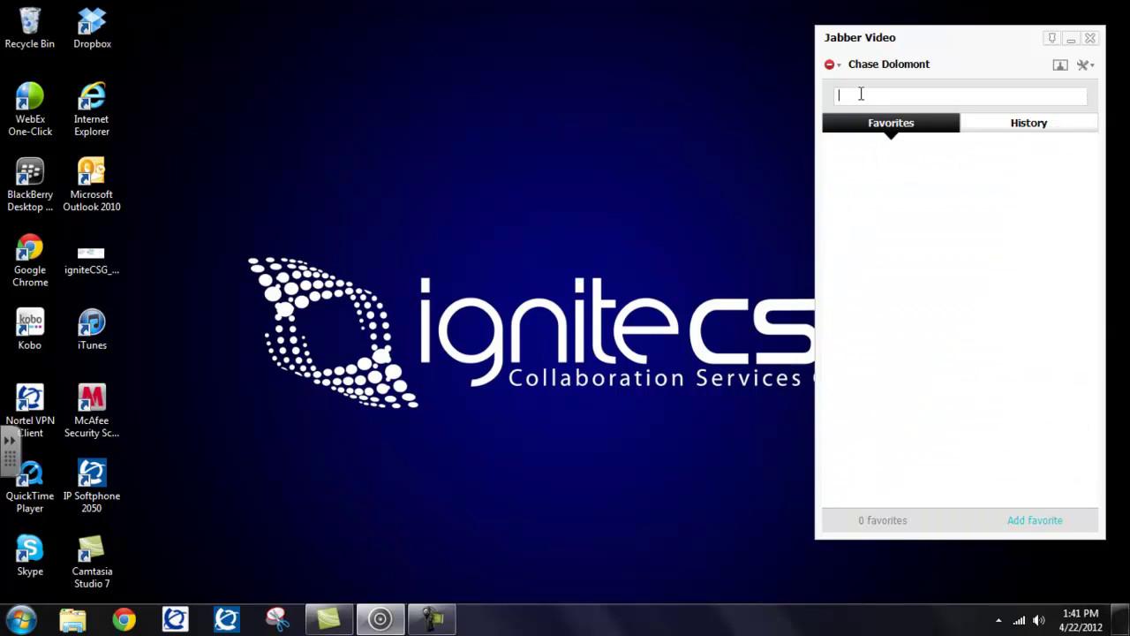
Search for a colleague by first name, view the contact's availability, and clear the search.
text(john)
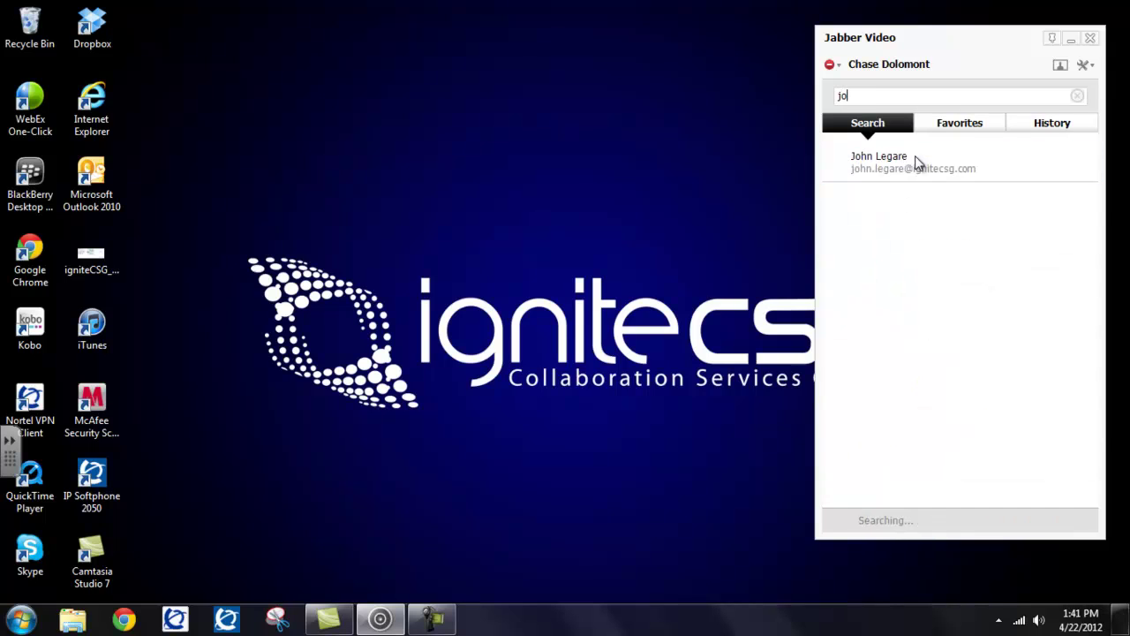
click(916, 169)
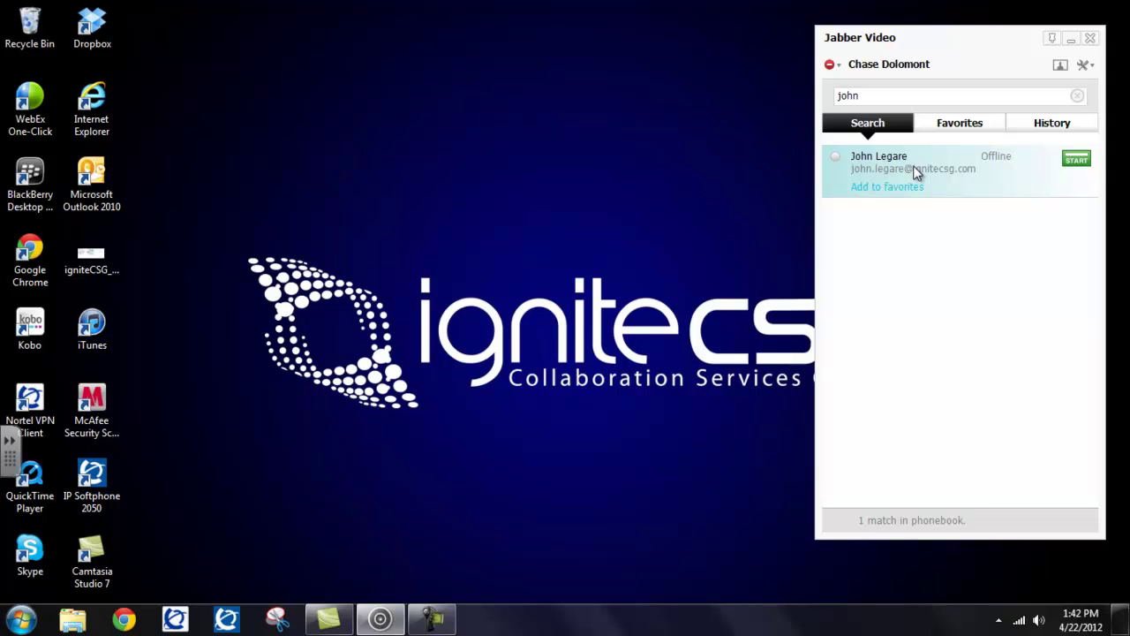
key(BackSpace)
key(BackSpace)
key(BackSpace)
key(BackSpace)
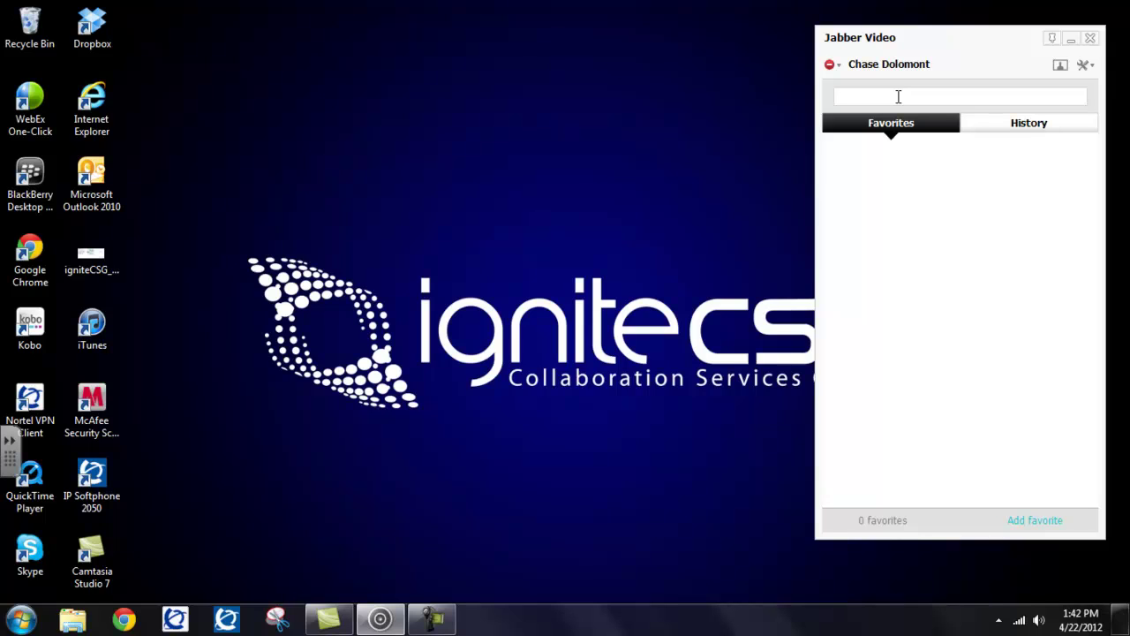
Find the same colleague in the phonebook, save the contact as a favorite with the prefilled details, and show the favorites list.
text(john)
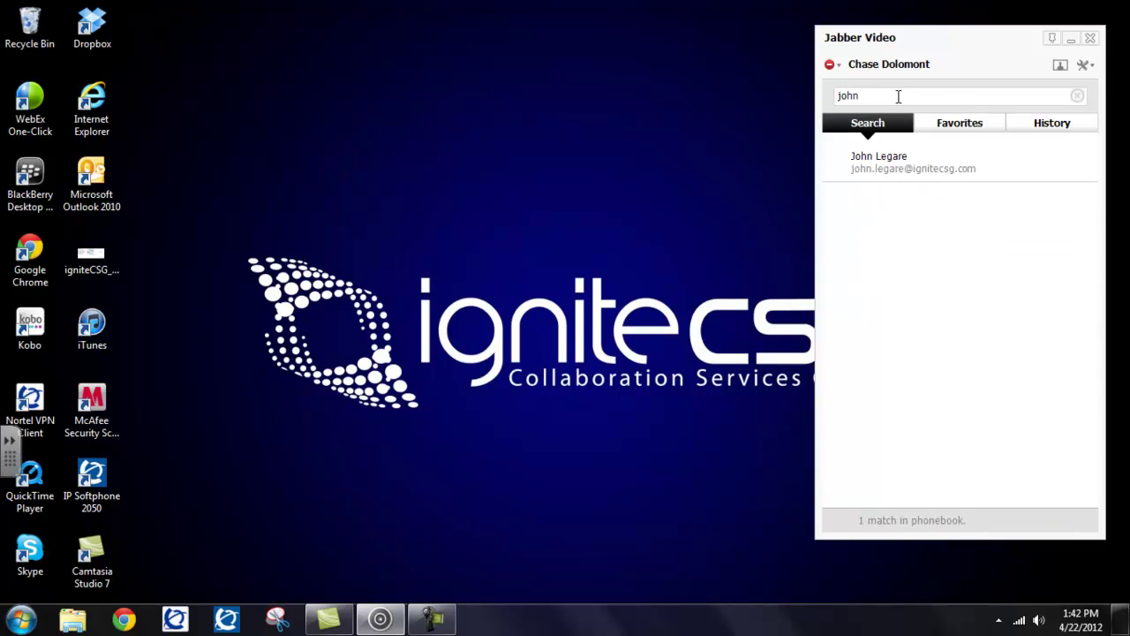
click(915, 164)
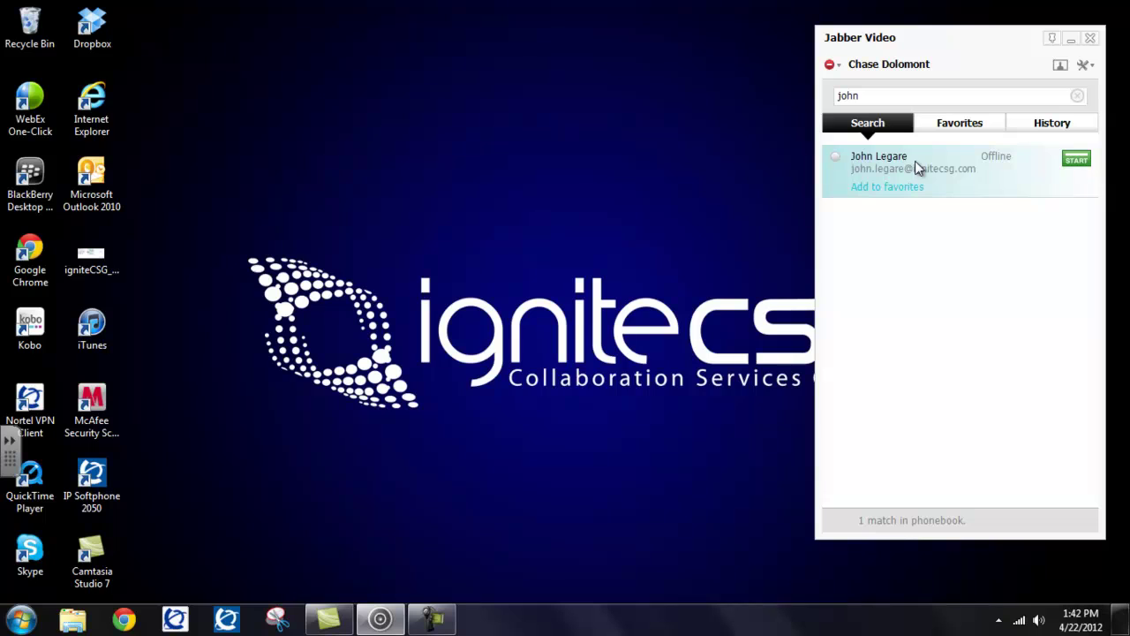
click(887, 187)
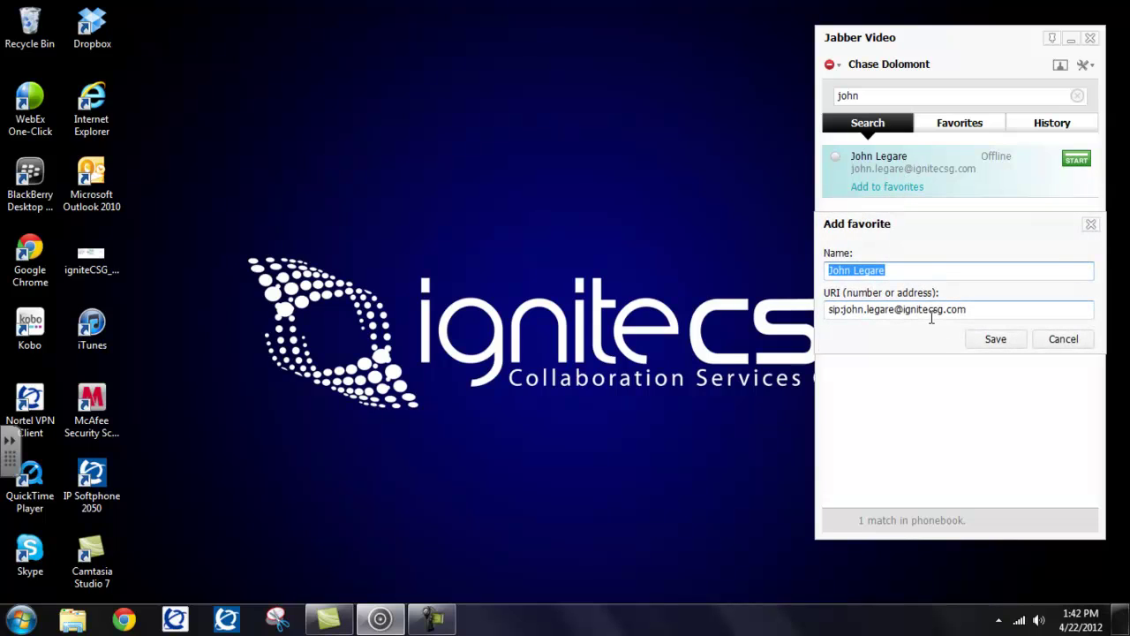
click(982, 340)
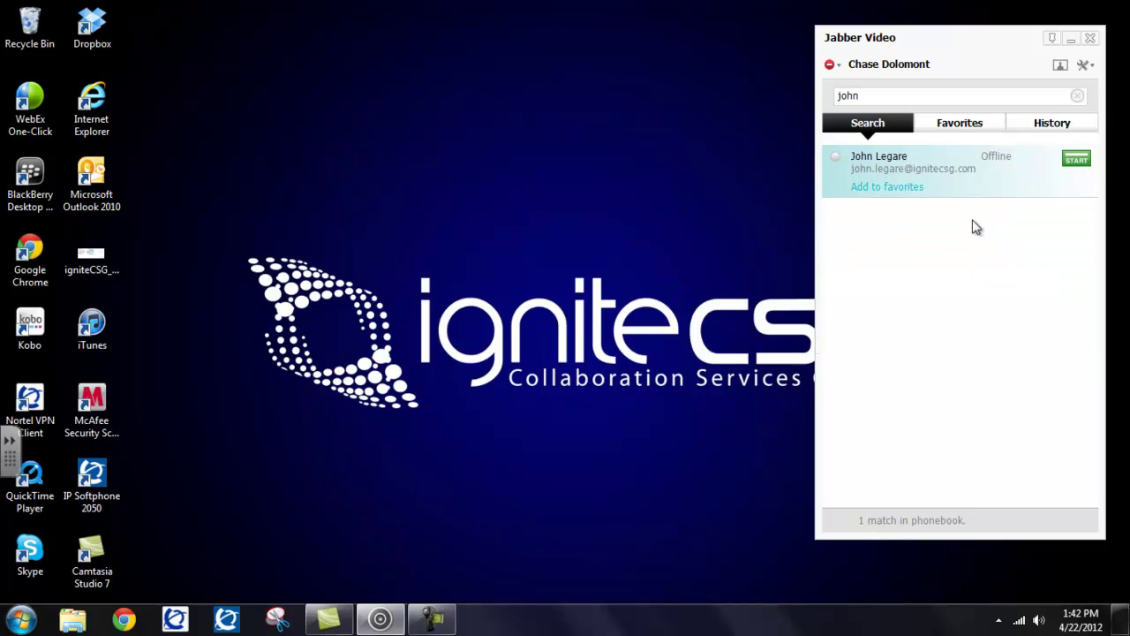
click(955, 126)
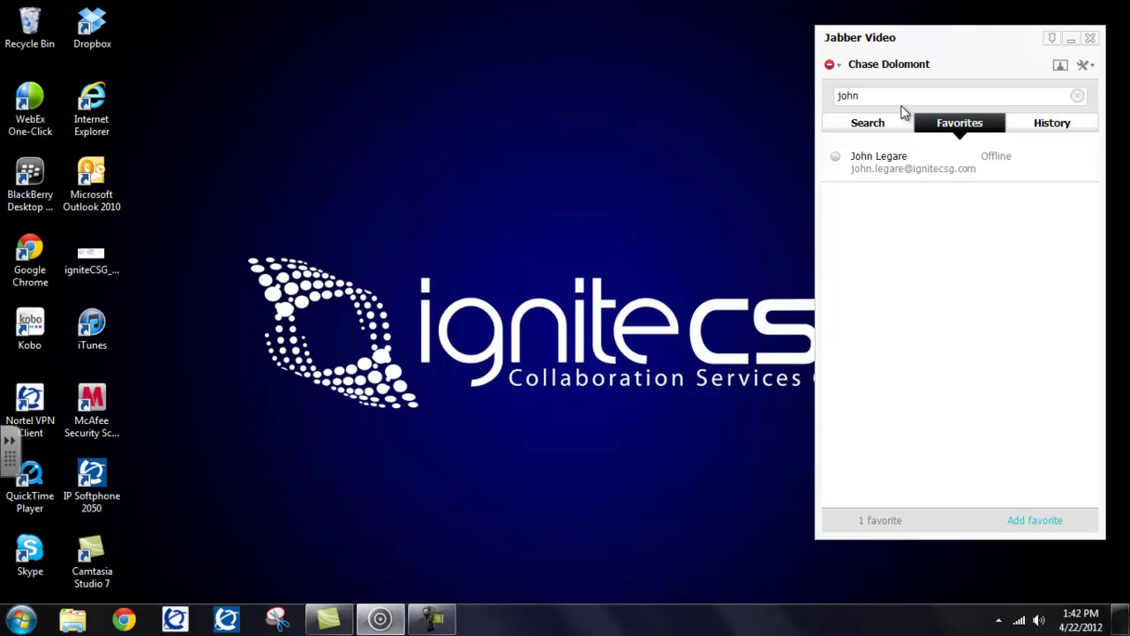
Find a second colleague in the phonebook by first name, save the contact as a favorite with the prefilled details, and show the favorites list.
key(BackSpace)
key(BackSpace)
key(BackSpace)
key(BackSpace)
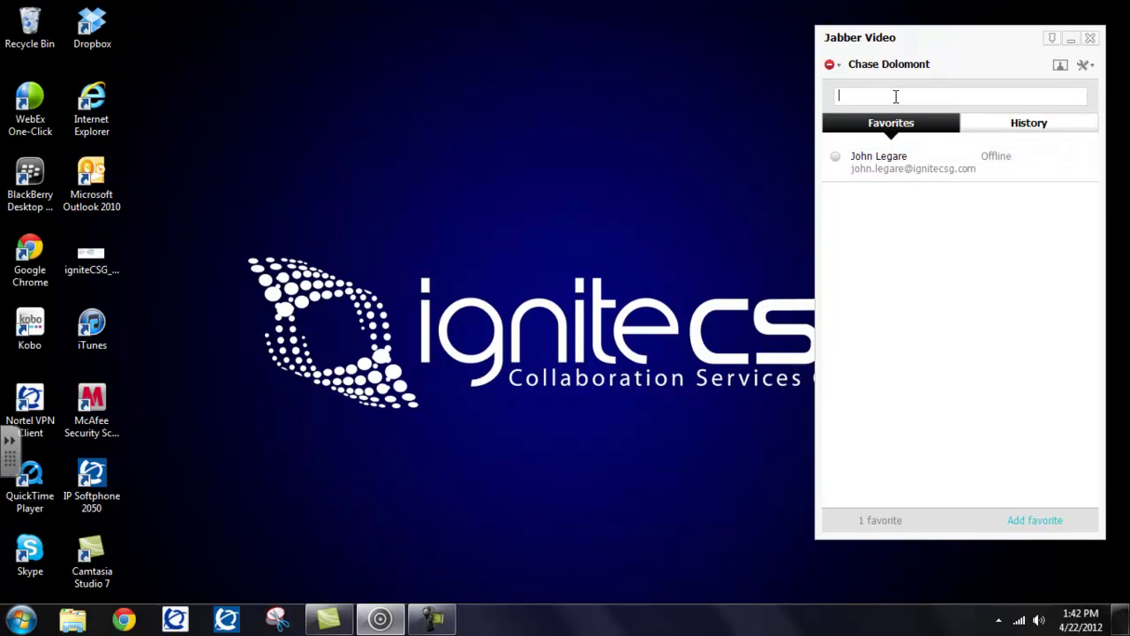
text(curt)
click(900, 170)
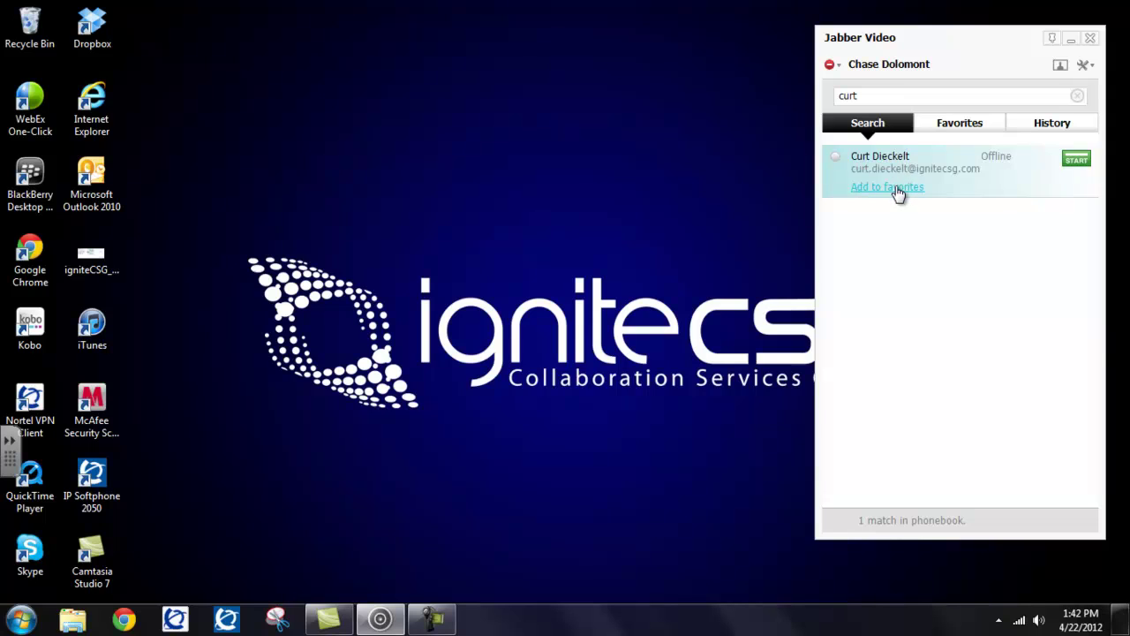
click(897, 189)
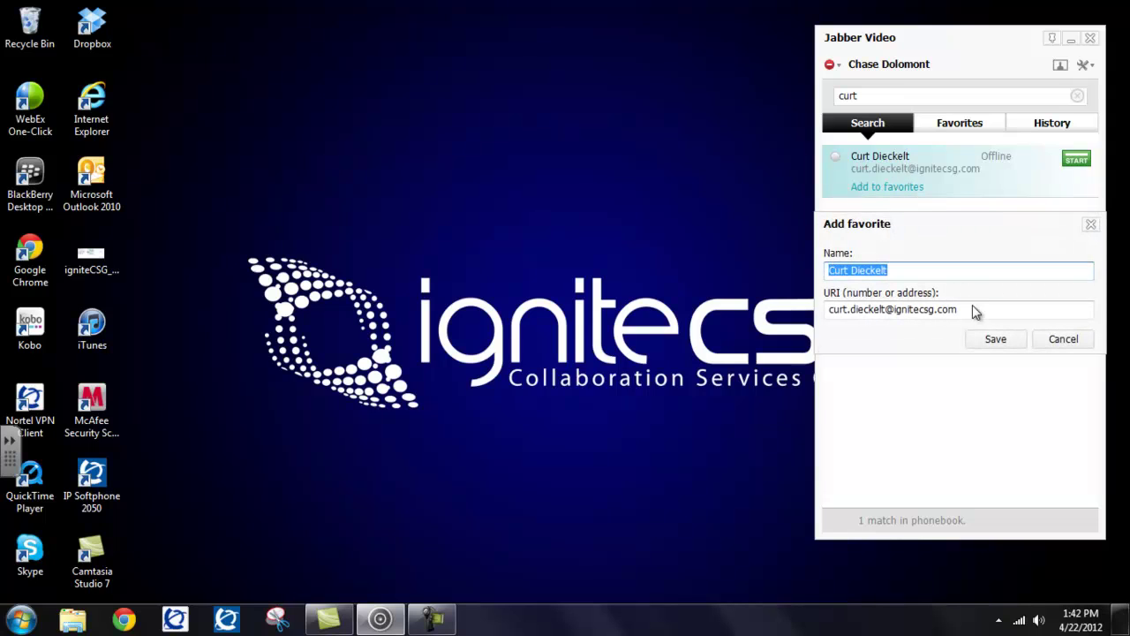
click(985, 341)
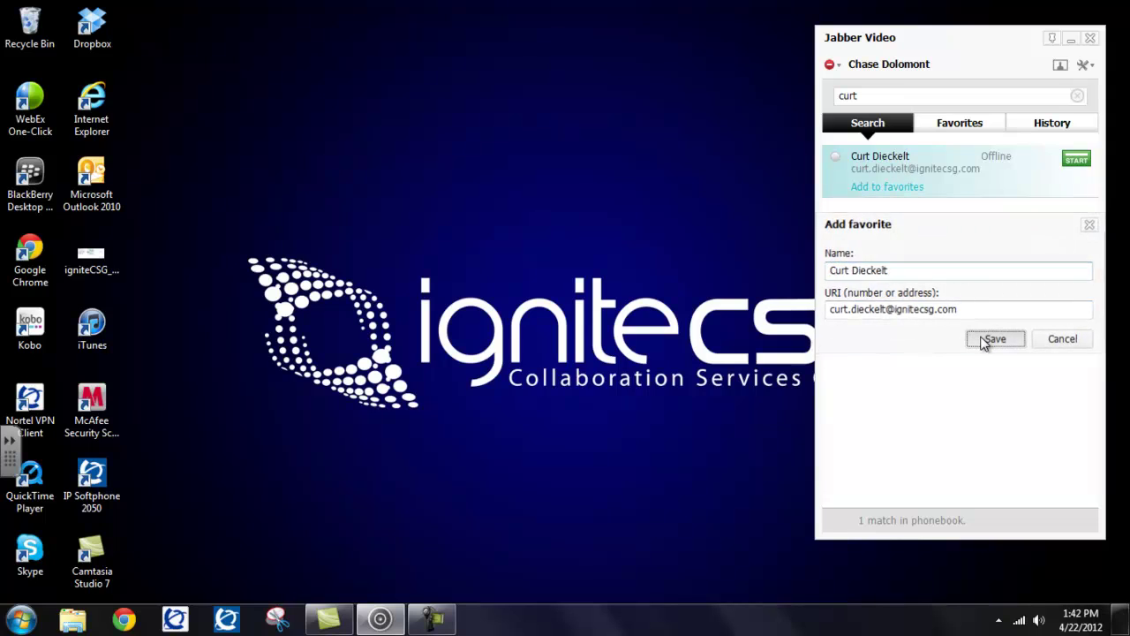
click(955, 124)
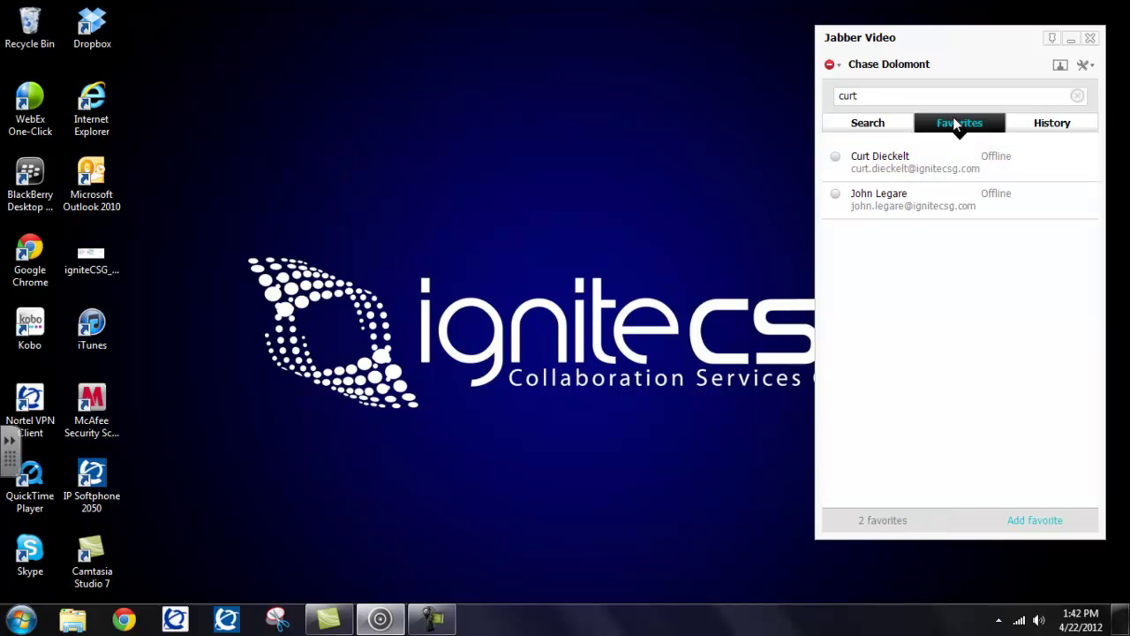
Close the Jabber Video window and relaunch Cisco Jabber Video for TelePresence by searching the computer for "jabber".
click(1092, 38)
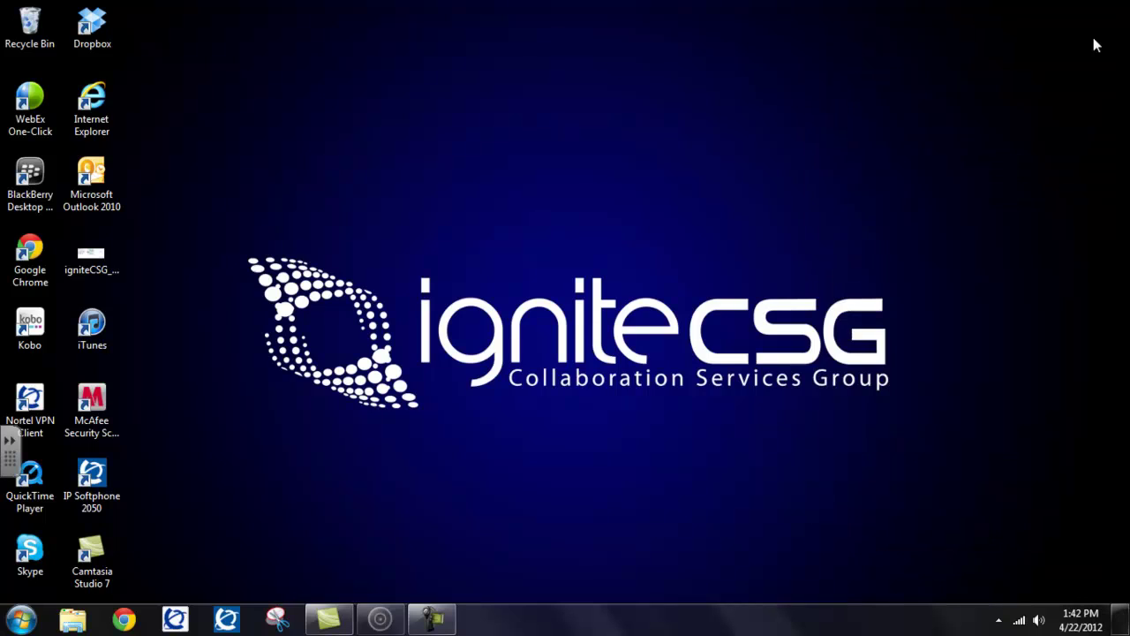
click(21, 620)
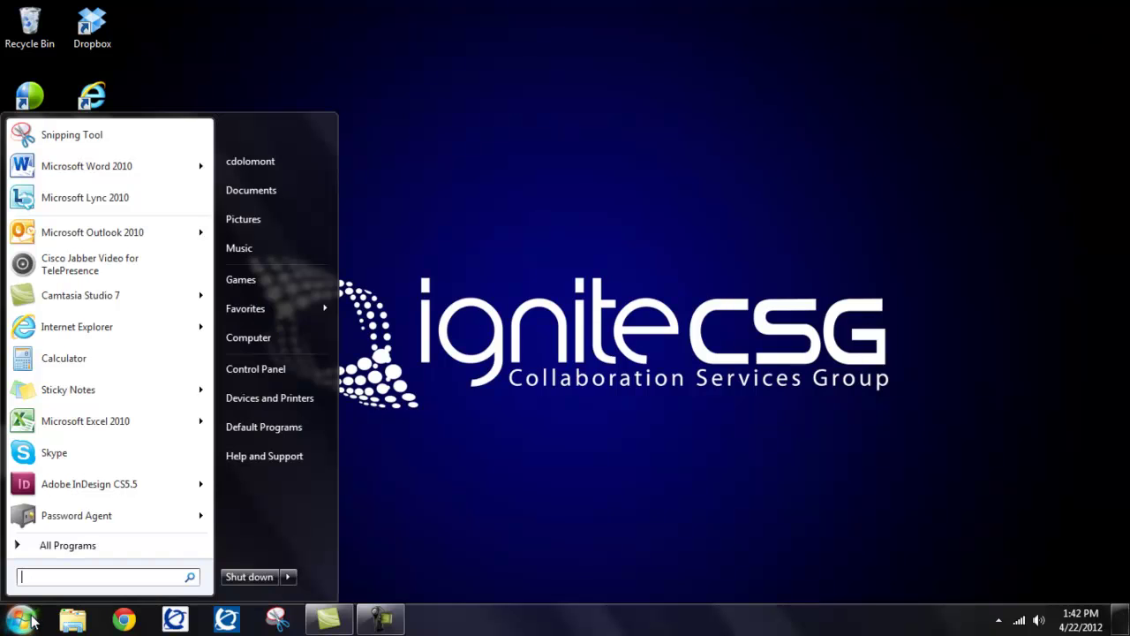
text(jabber)
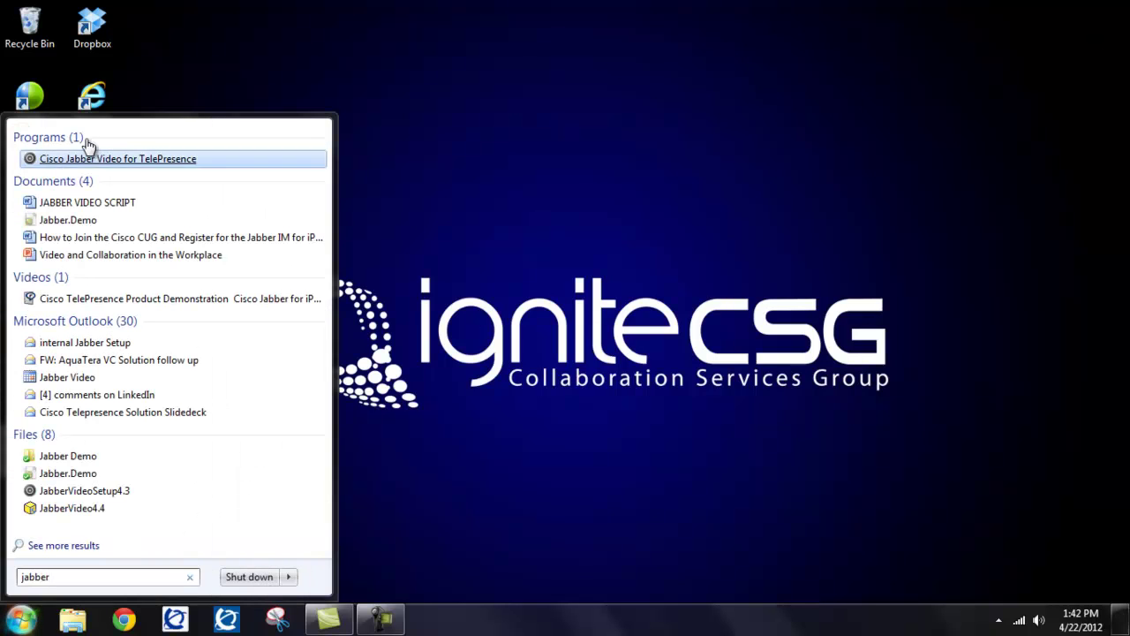
click(120, 158)
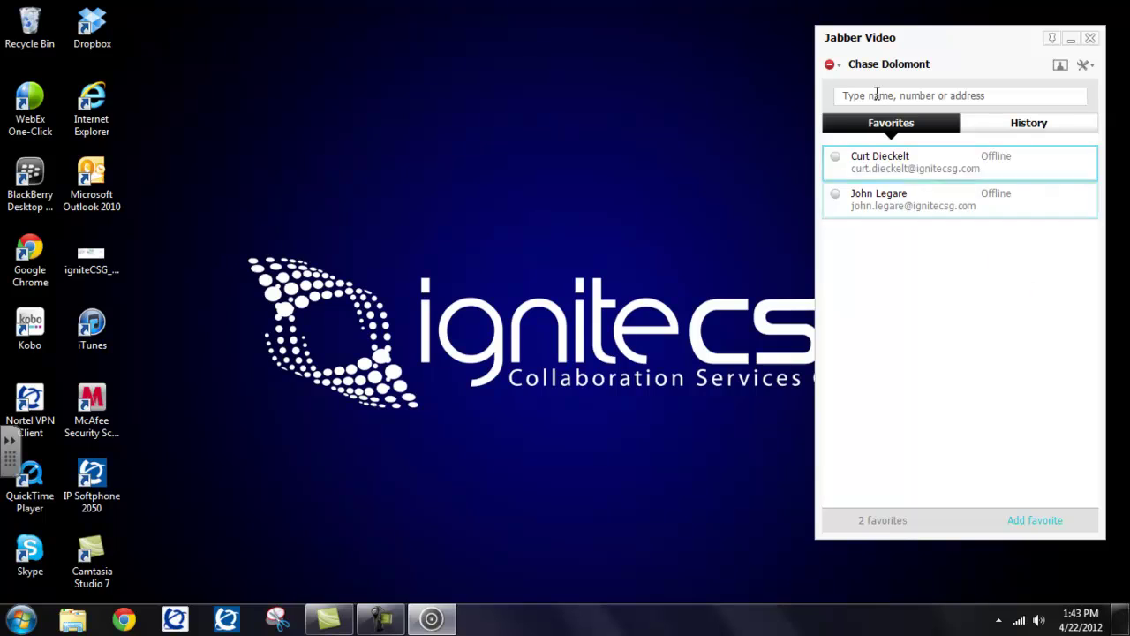
Review the favorites list and the details of the placed call in the call history.
mouse_move(883, 195)
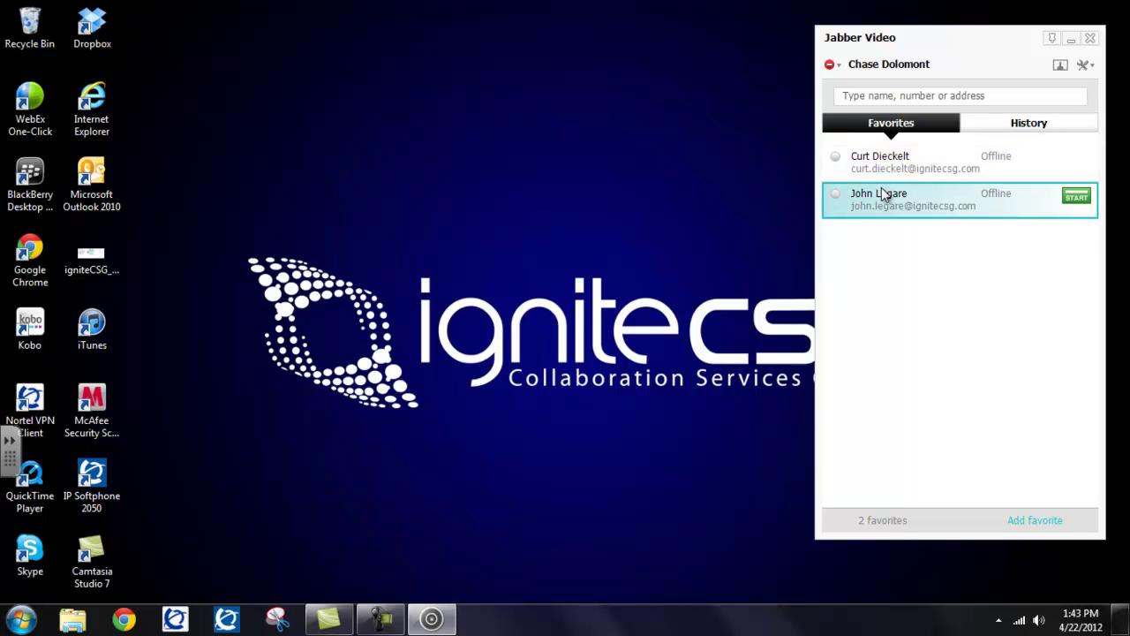
click(1028, 123)
click(933, 129)
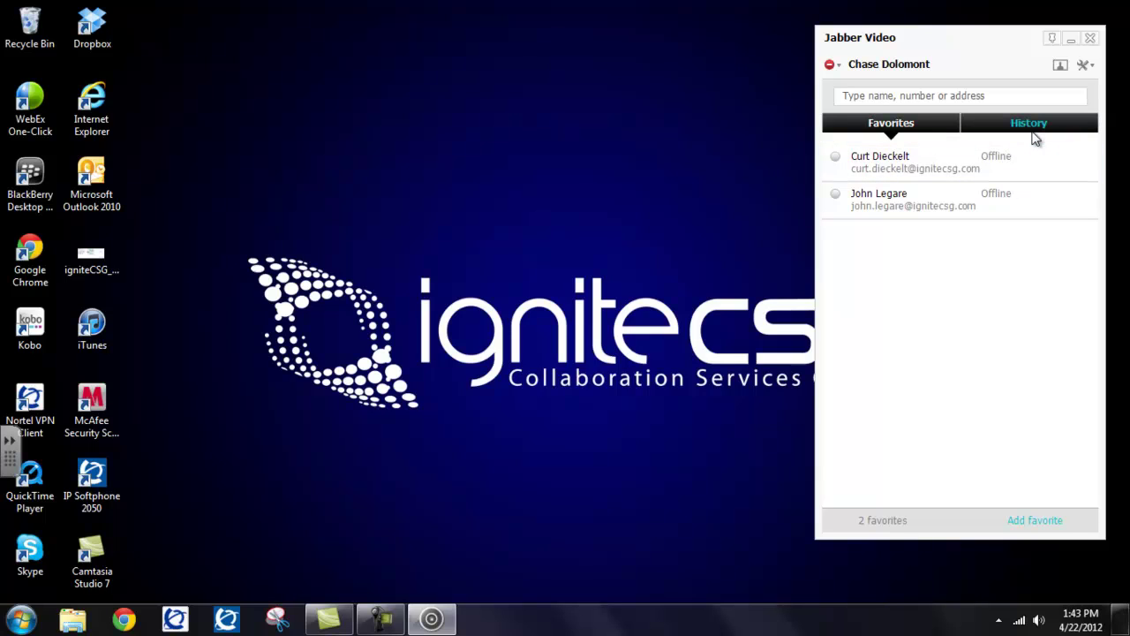
click(1028, 128)
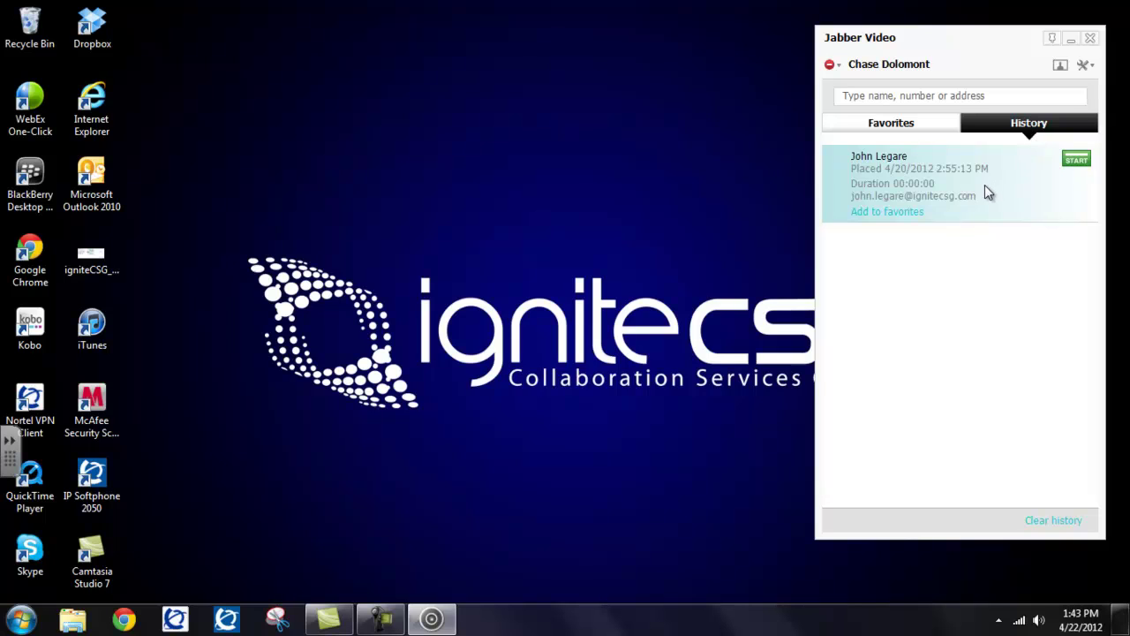
click(979, 98)
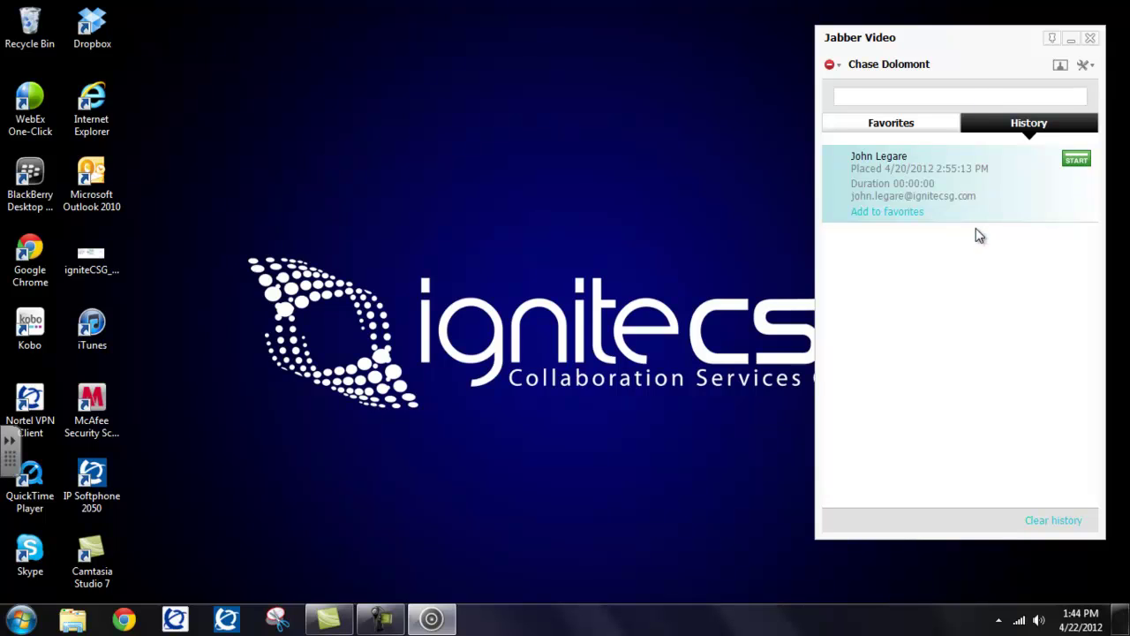
click(950, 266)
Start a video call to the first contact in the favorites list and turn on the self-view during the call.
click(909, 157)
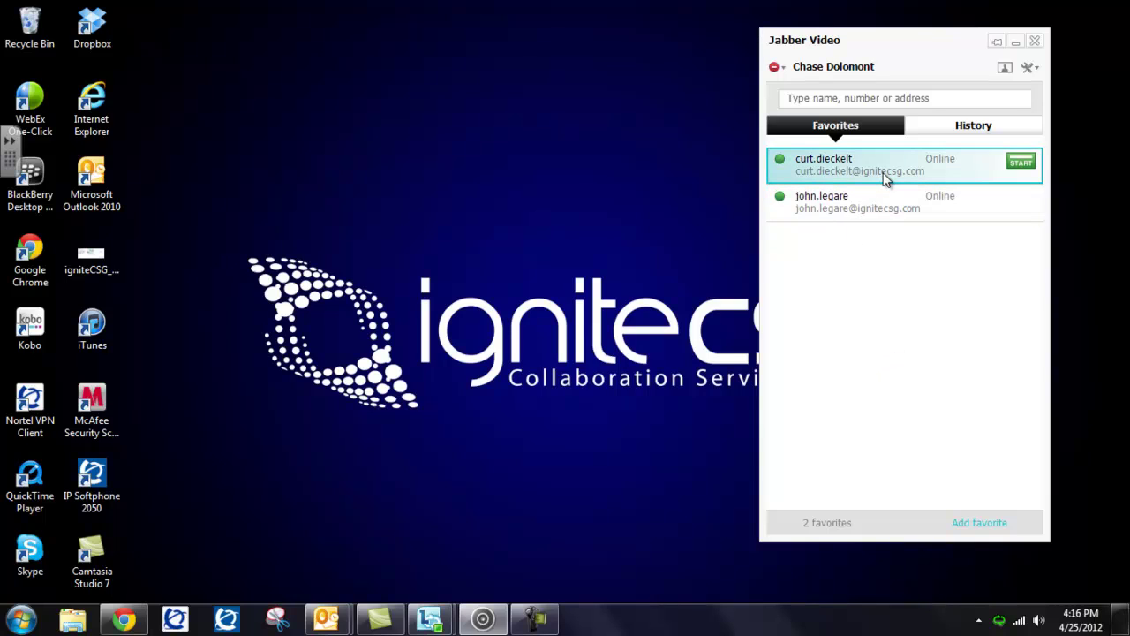
mouse_move(884, 173)
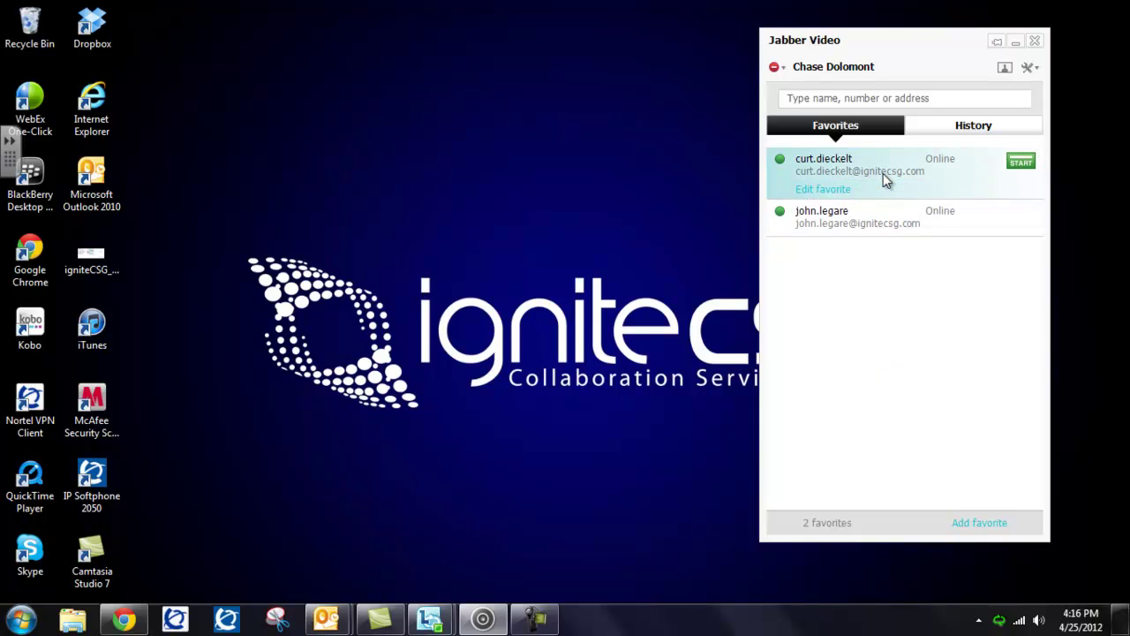
click(1013, 167)
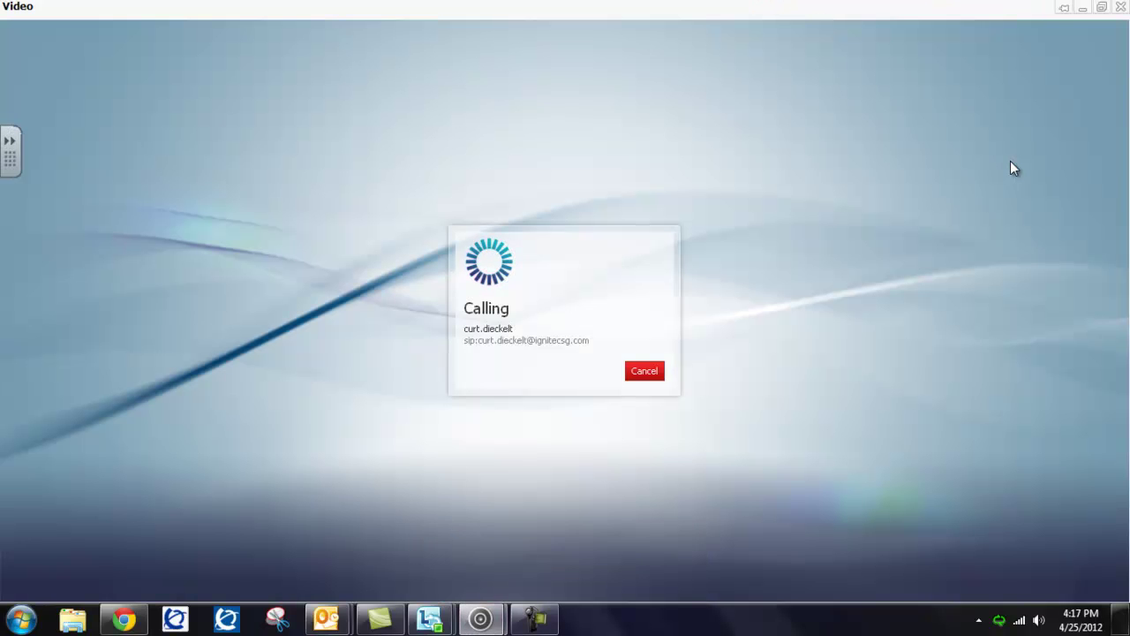
mouse_move(954, 202)
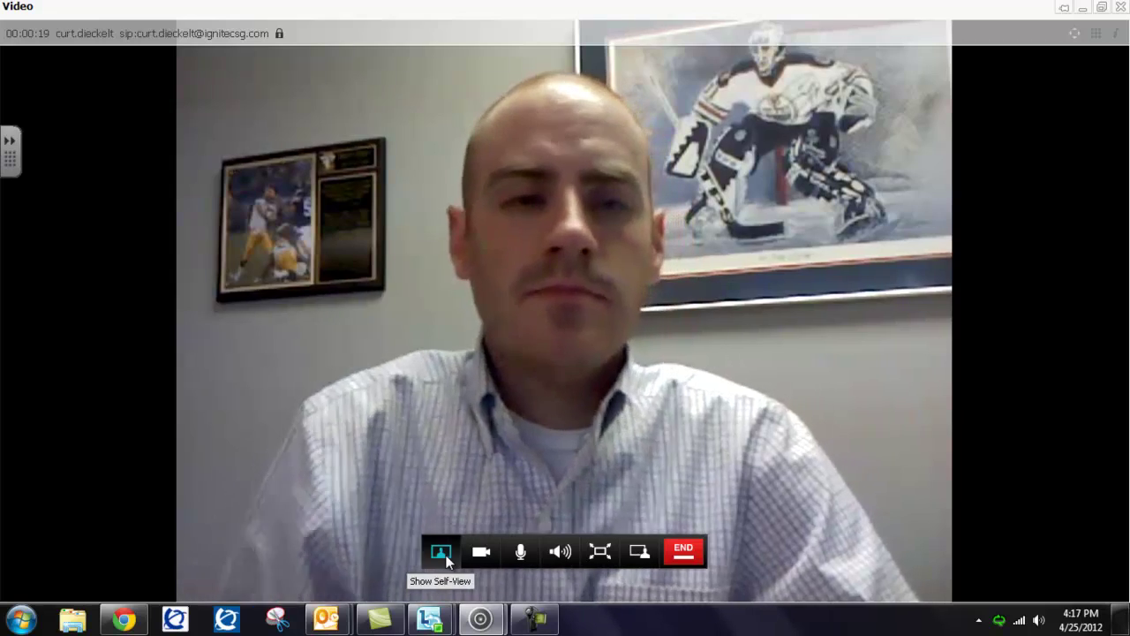
click(443, 552)
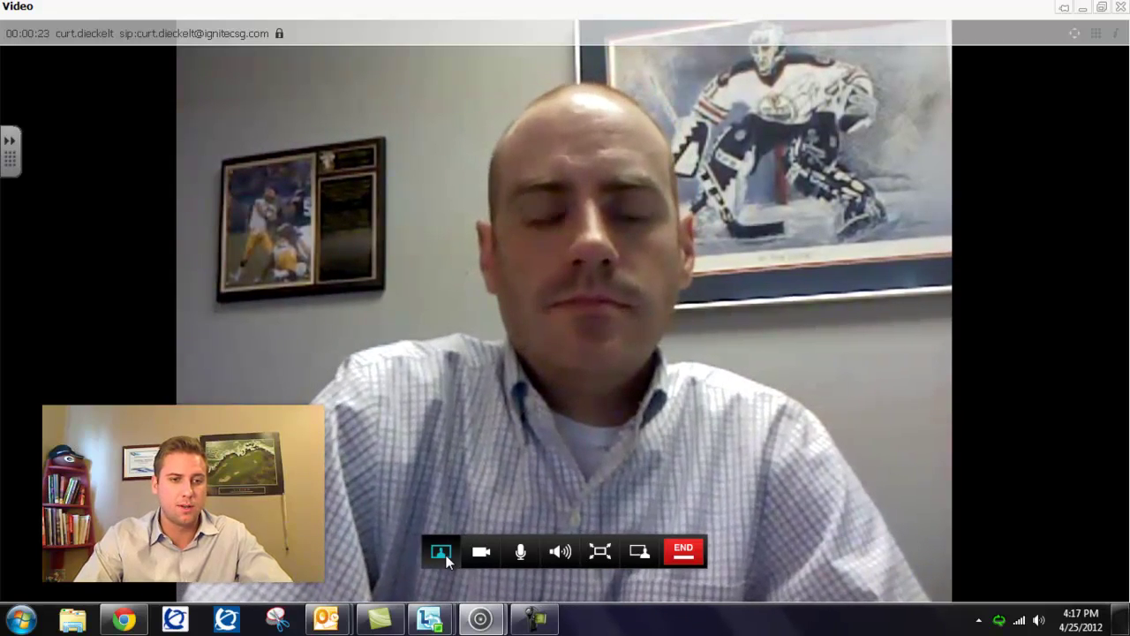
Share the igniteCSG Chrome window as a presentation in the call, and stop sharing it.
click(520, 553)
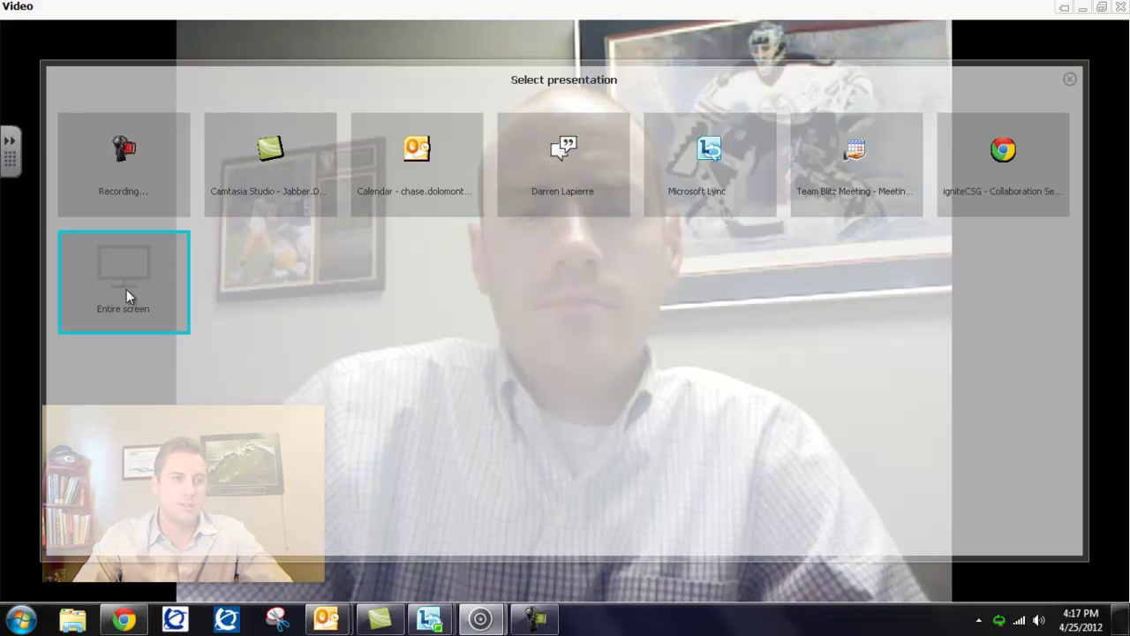
click(1008, 150)
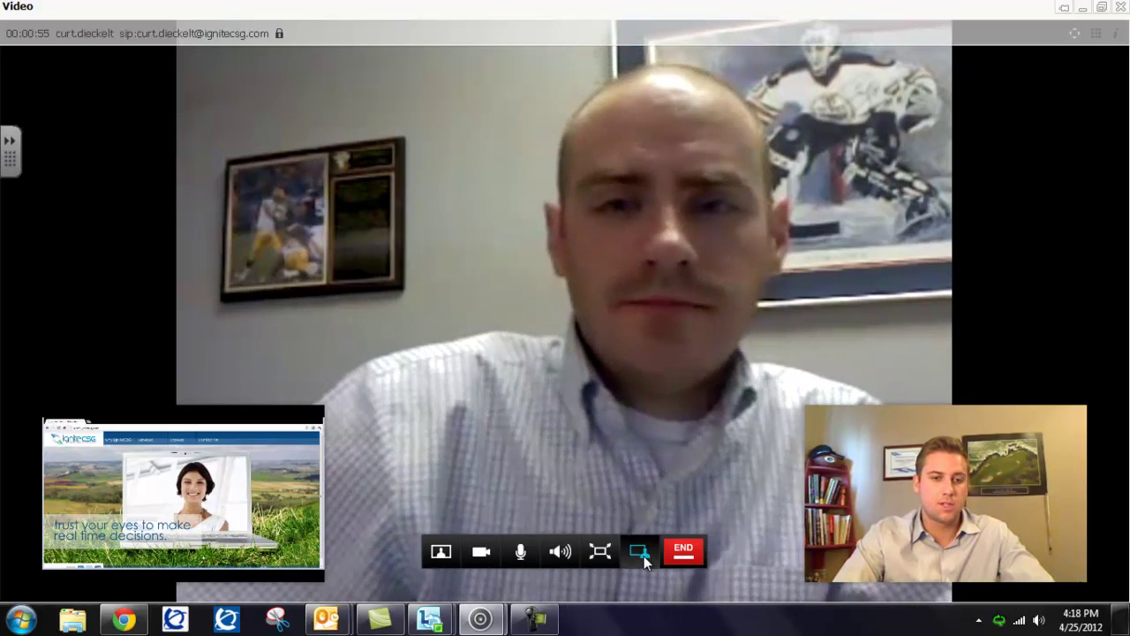
click(641, 554)
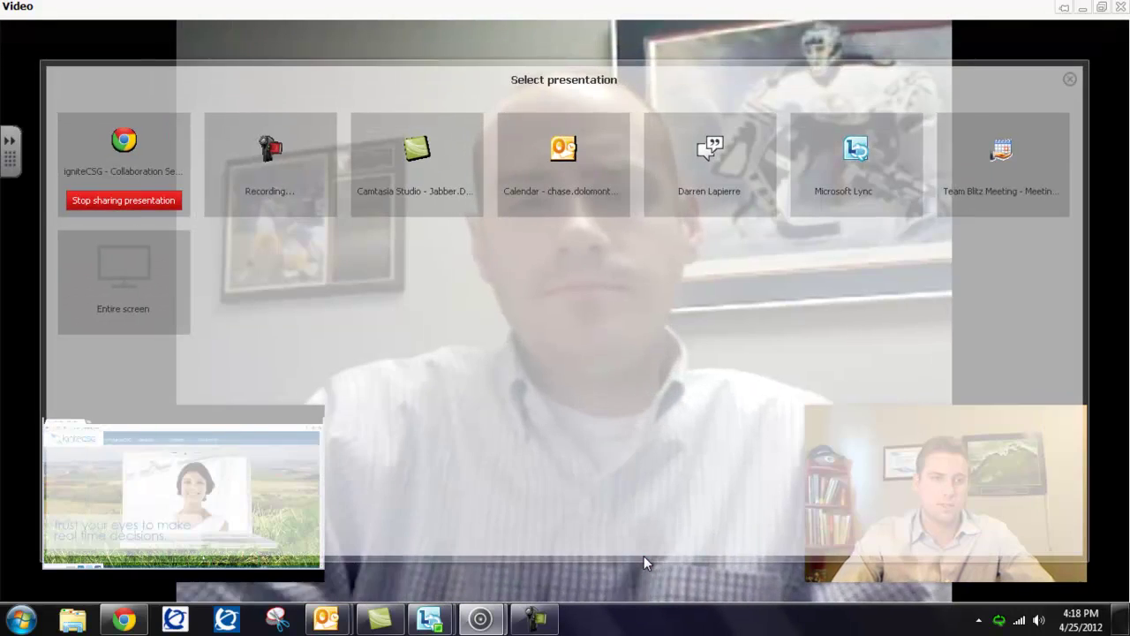
click(122, 201)
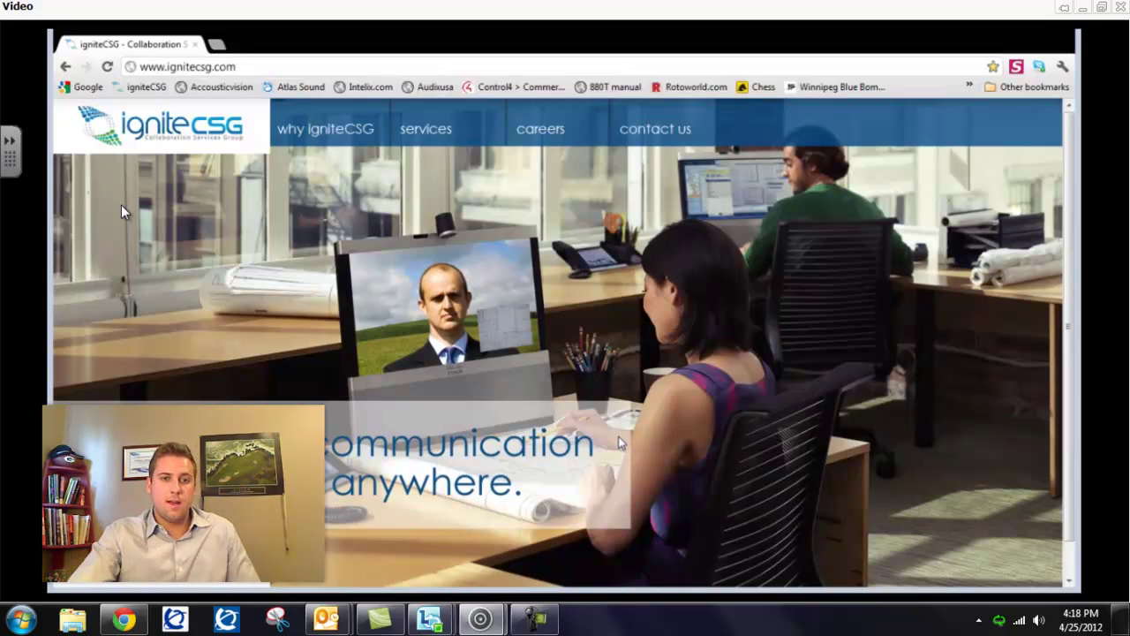
End the video call and close the video window and the igniteCSG browser window.
mouse_move(100, 234)
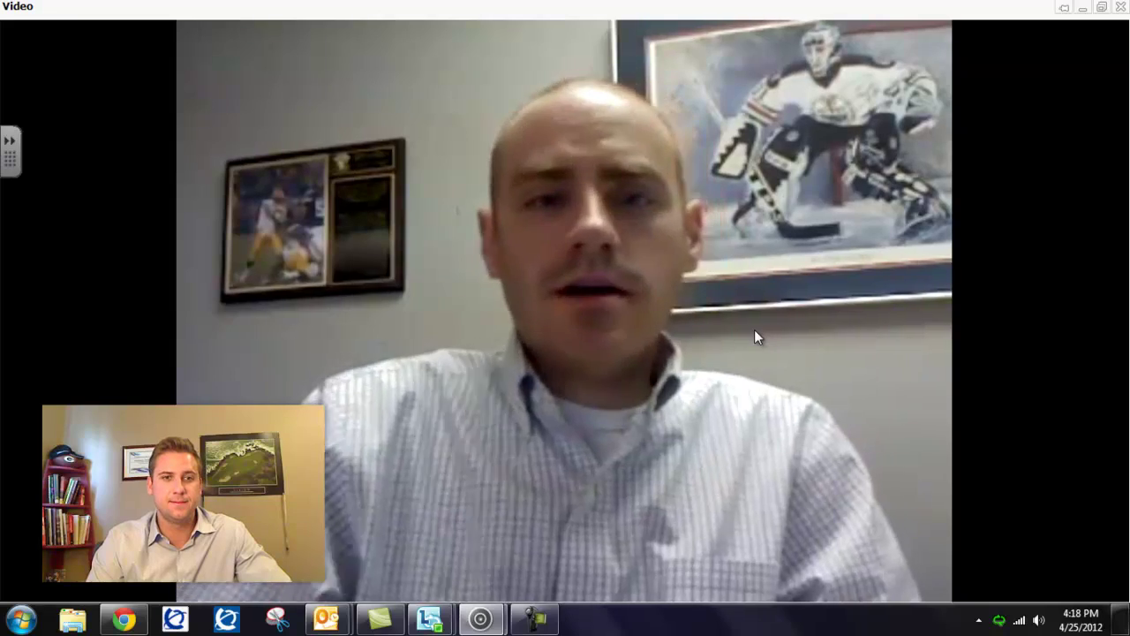
mouse_move(757, 371)
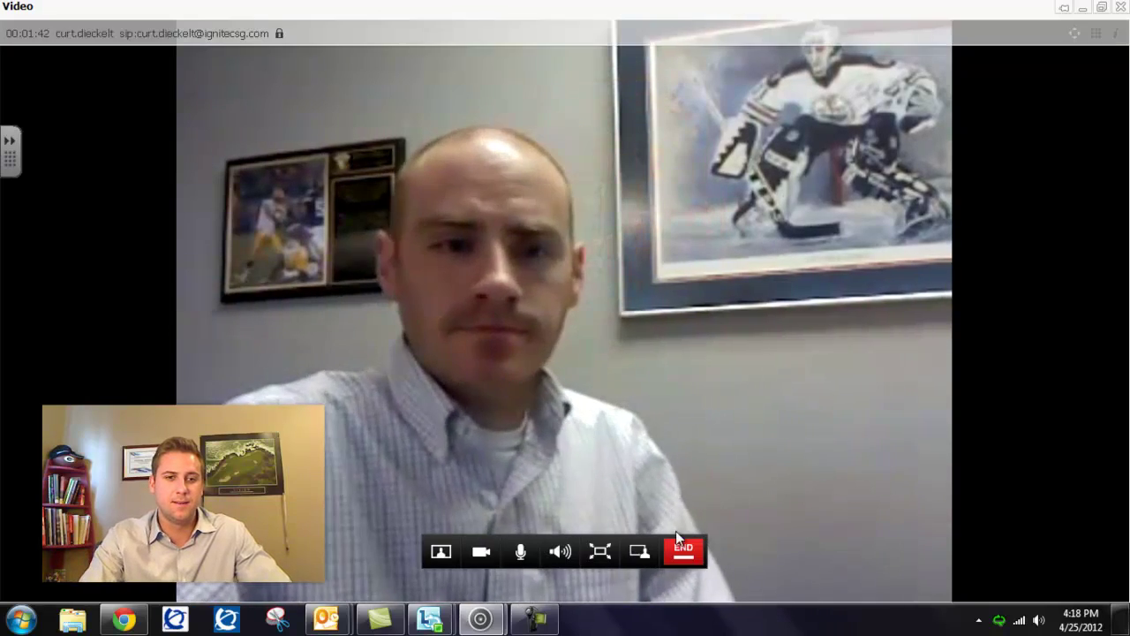
click(677, 550)
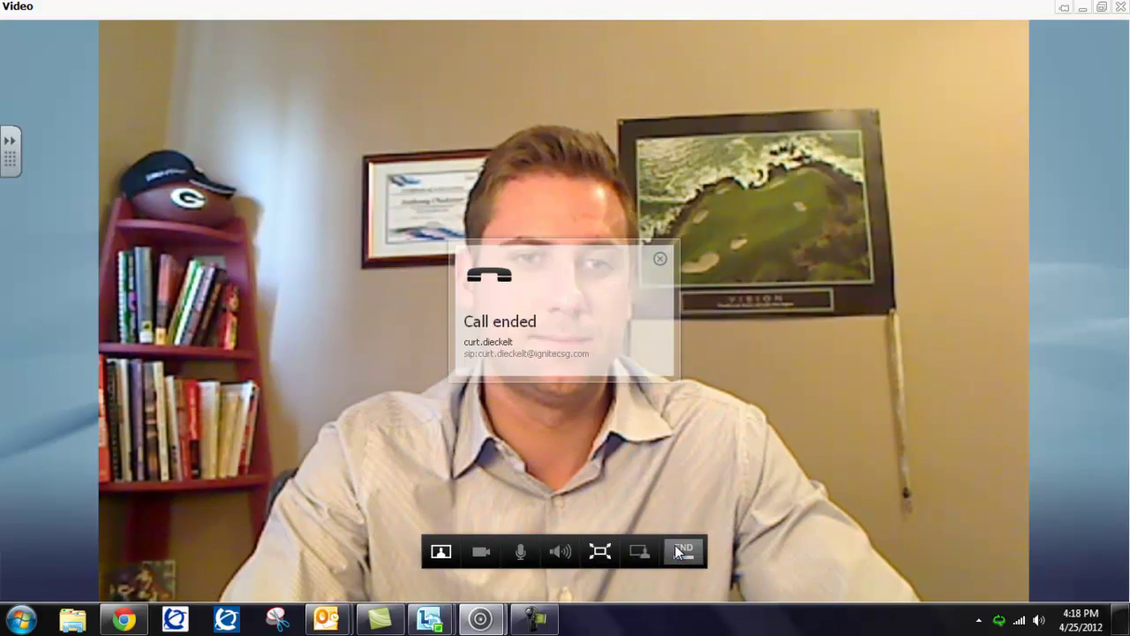
click(1121, 7)
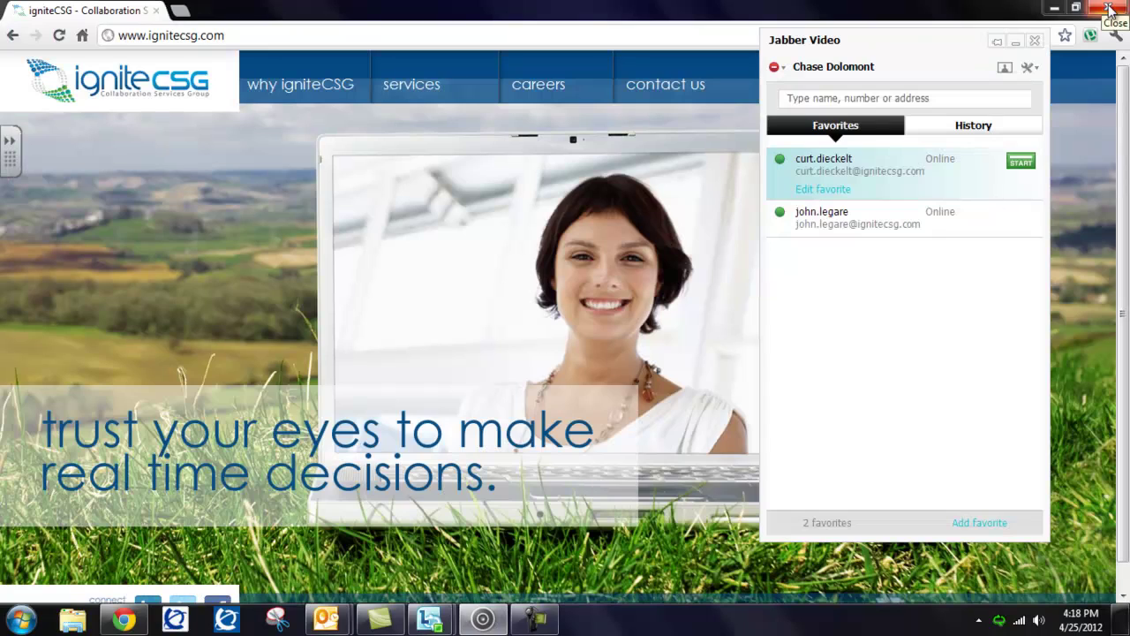
click(1122, 8)
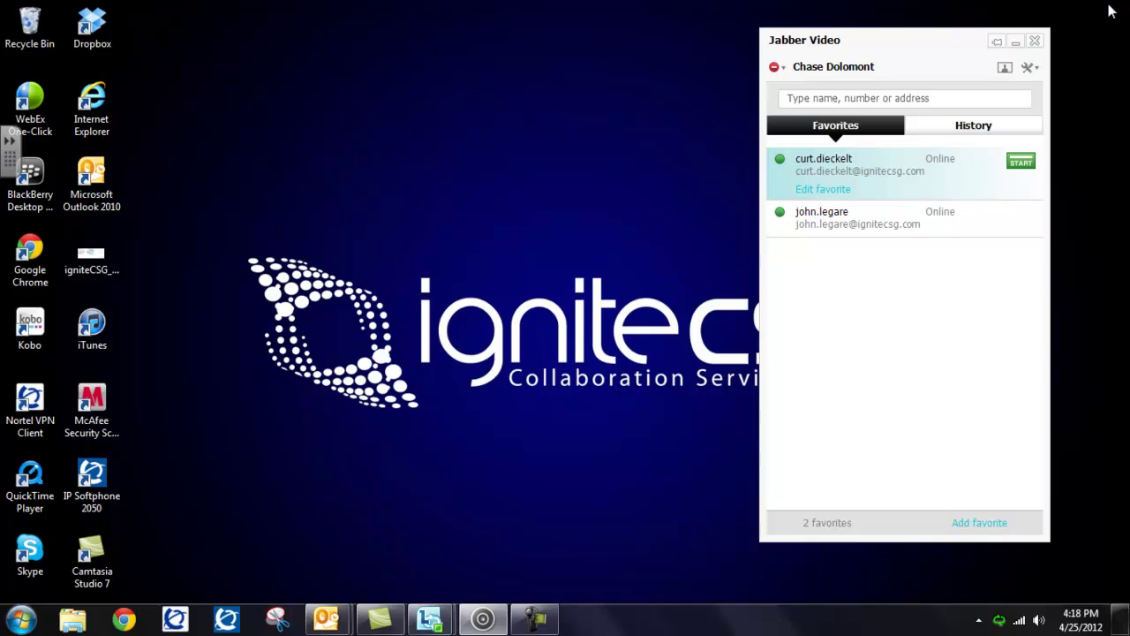